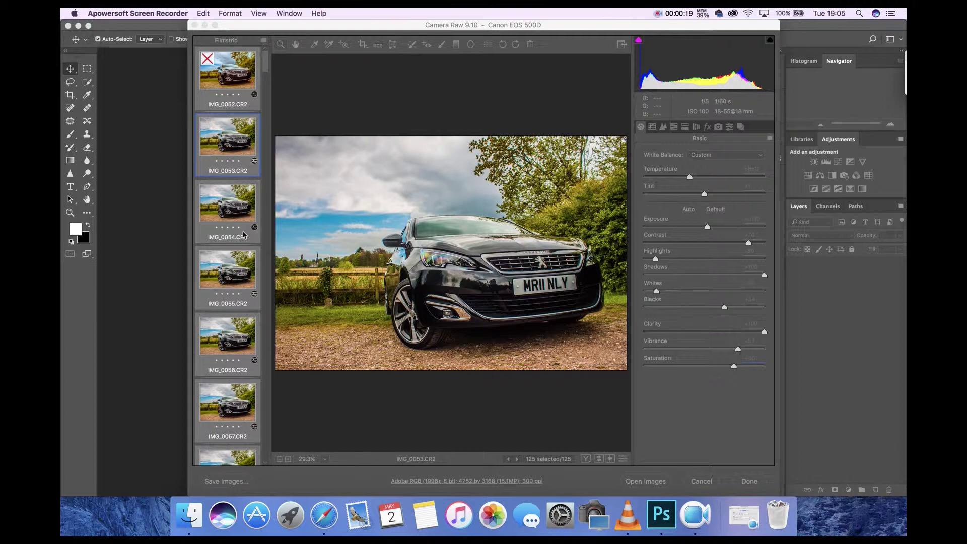
- Select only IMG_0053.CR2 in the filmstrip and set its Vibrance to +50 and Saturation to +10
{"action": "left_click", "coordinate": [237, 204]}
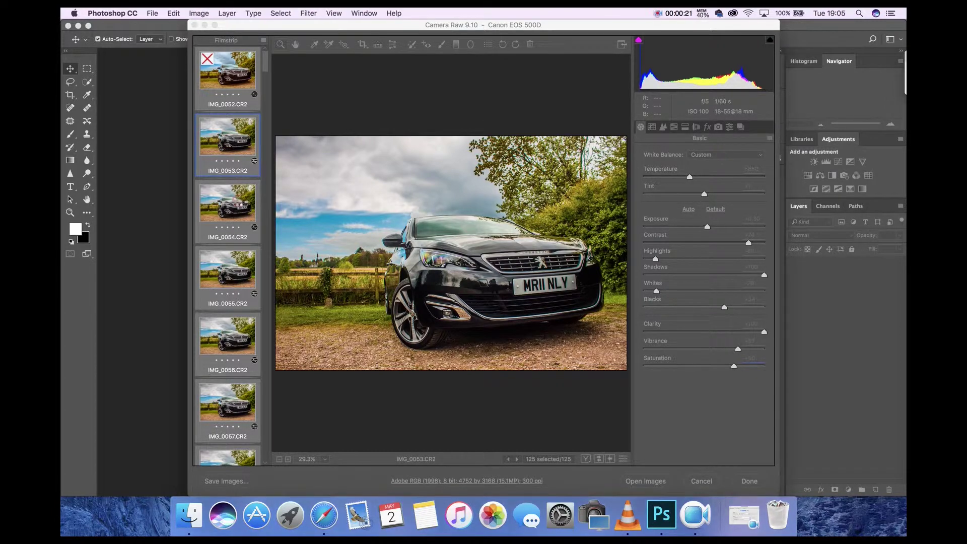
{"action": "left_click", "coordinate": [239, 216]}
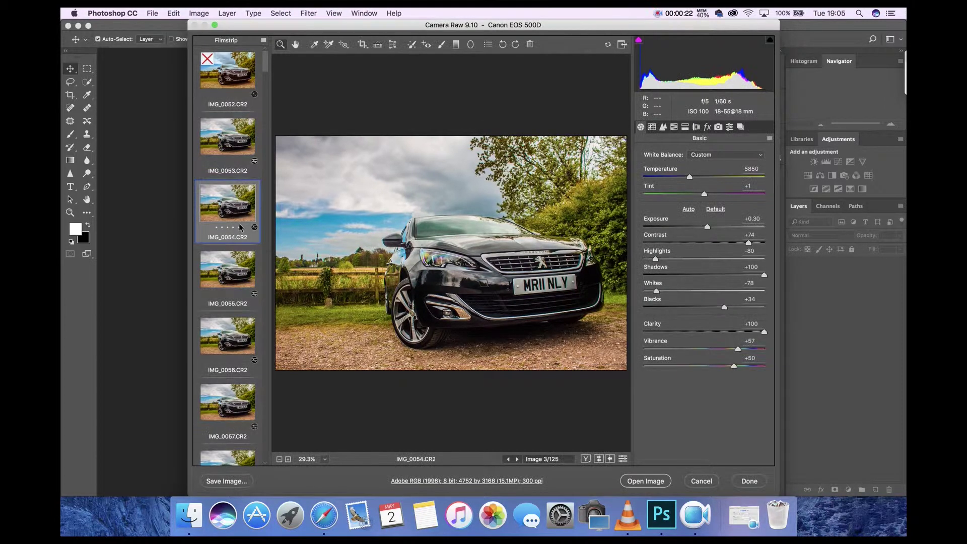
{"action": "left_click", "coordinate": [238, 157]}
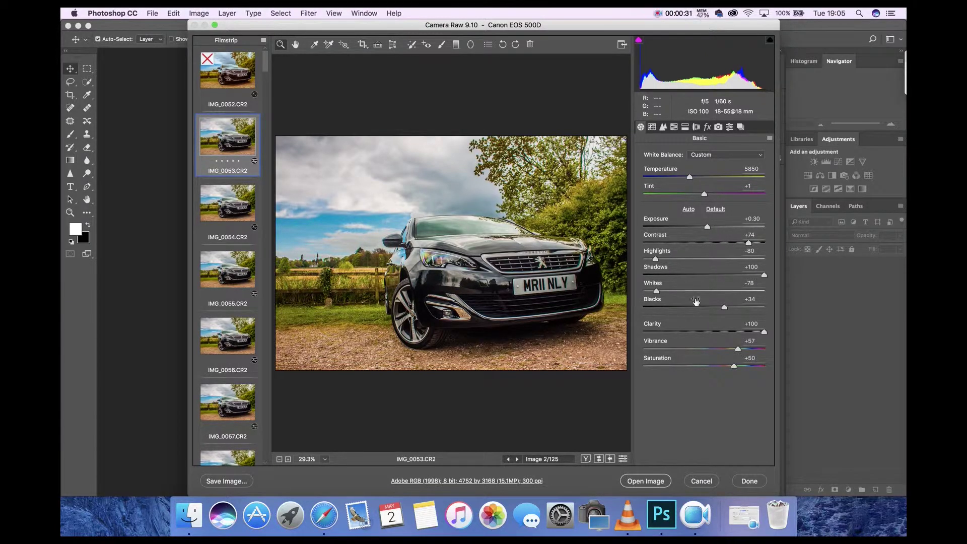
{"action": "left_click_drag", "start_coordinate": [764, 332], "coordinate": [710, 367]}
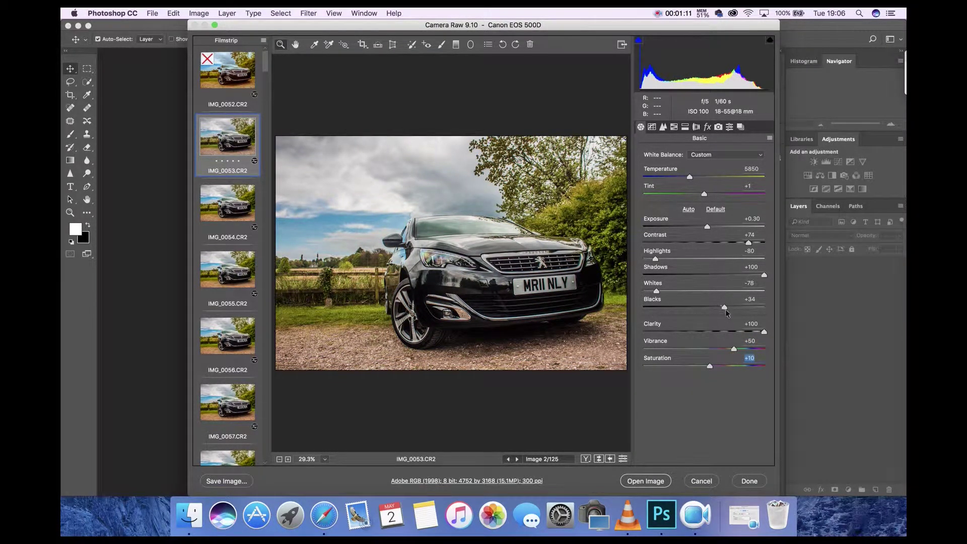
- Set the Blacks of IMG_0053.CR2 to +67 and both Whites and Highlights to -100
{"action": "left_click_drag", "start_coordinate": [724, 307], "coordinate": [744, 309]}
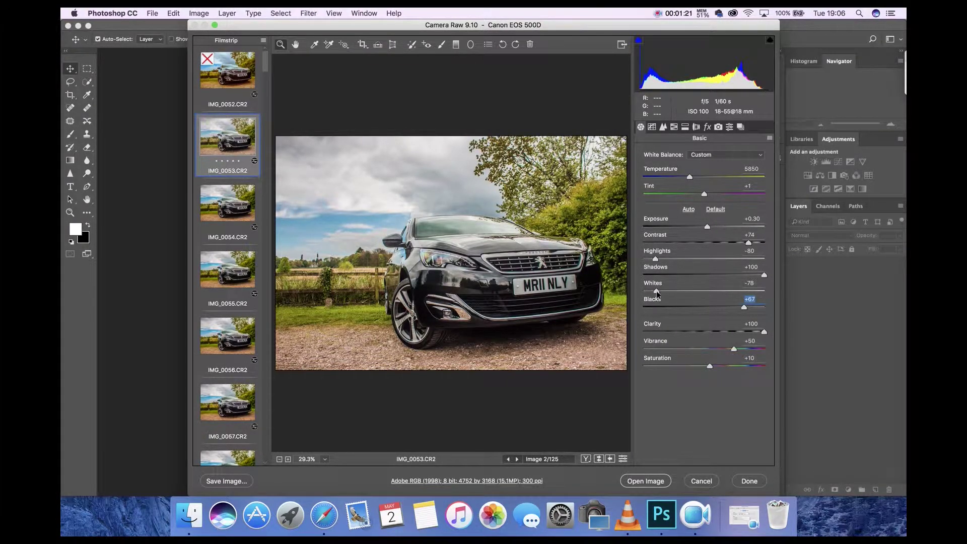
{"action": "left_click_drag", "start_coordinate": [656, 294], "coordinate": [626, 292]}
{"action": "left_click_drag", "start_coordinate": [655, 258], "coordinate": [589, 248]}
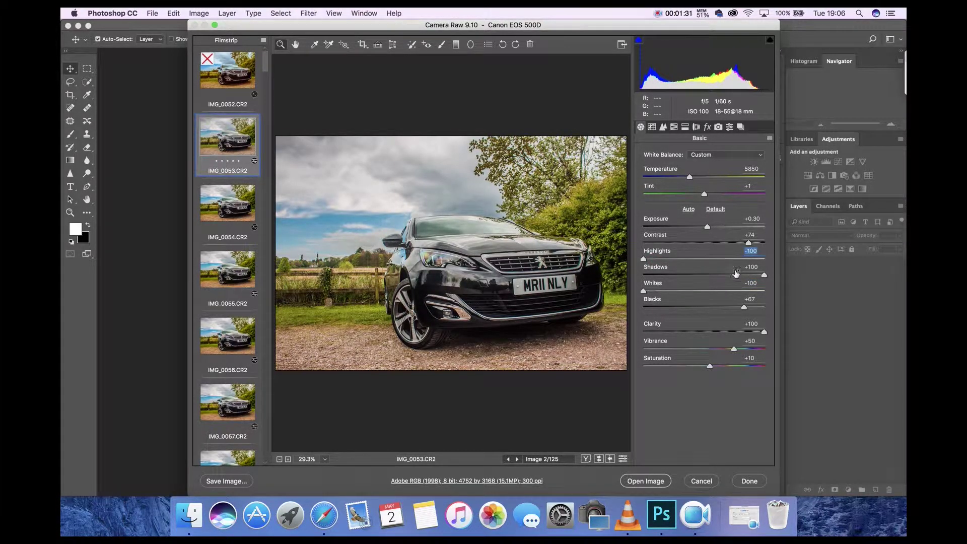
- Set the photo's Shadows to +73 and Contrast to +83, with Exposure at +0.30
{"action": "left_click_drag", "start_coordinate": [764, 275], "coordinate": [756, 309]}
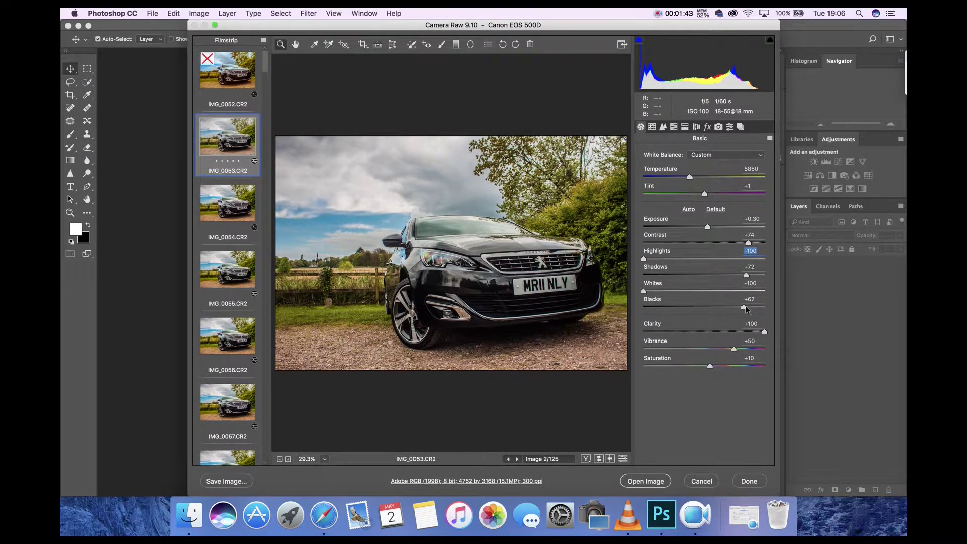
{"action": "key", "text": "Tab"}
{"action": "key", "text": "Up"}
{"action": "left_click_drag", "start_coordinate": [747, 241], "coordinate": [755, 282]}
{"action": "mouse_move", "coordinate": [707, 227]}
{"action": "left_mouse_down"}
{"action": "mouse_move", "coordinate": [757, 227]}
{"action": "mouse_move", "coordinate": [618, 254]}
{"action": "mouse_move", "coordinate": [730, 244]}
{"action": "mouse_move", "coordinate": [708, 244]}
{"action": "left_mouse_up"}
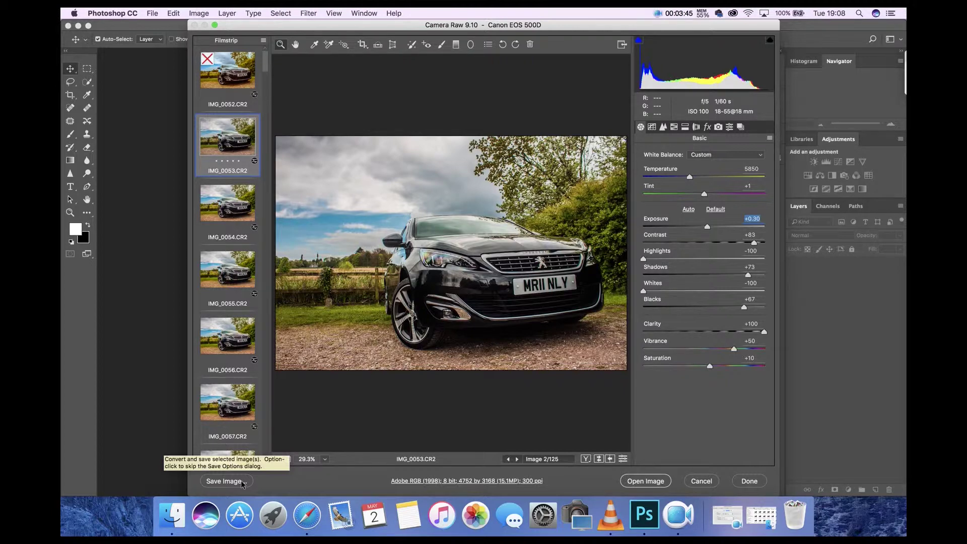
- Select all images in the filmstrip and open the save options for them
{"action": "left_click", "coordinate": [263, 41]}
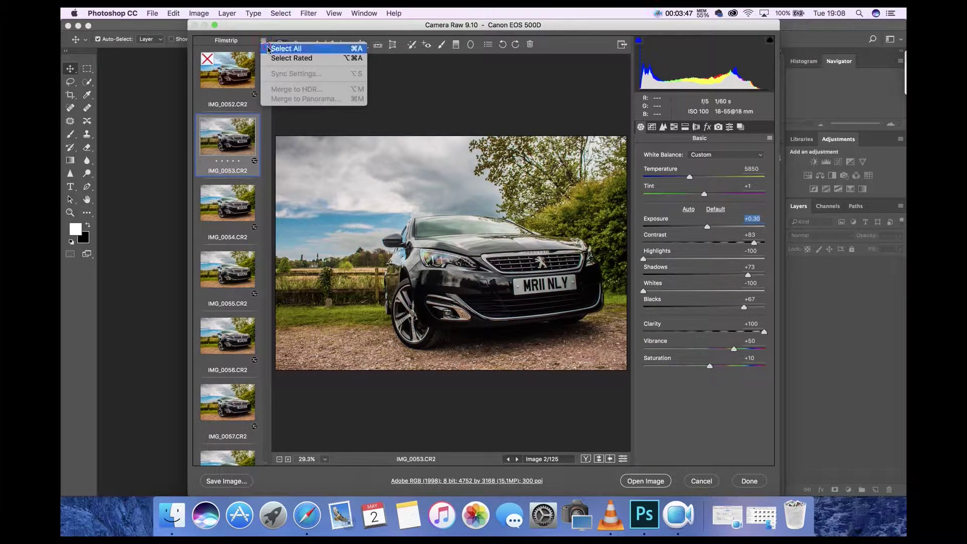
{"action": "left_click", "coordinate": [282, 45]}
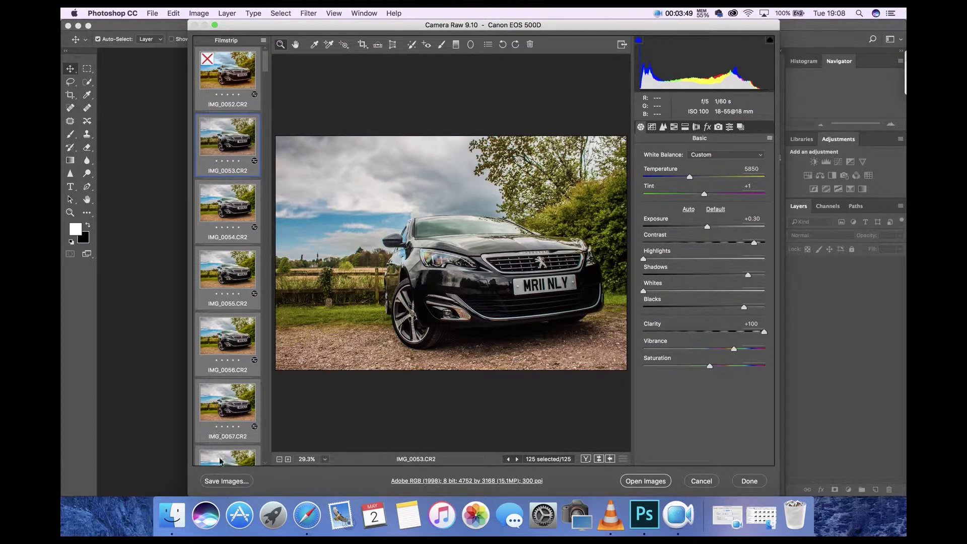
{"action": "left_click", "coordinate": [226, 482]}
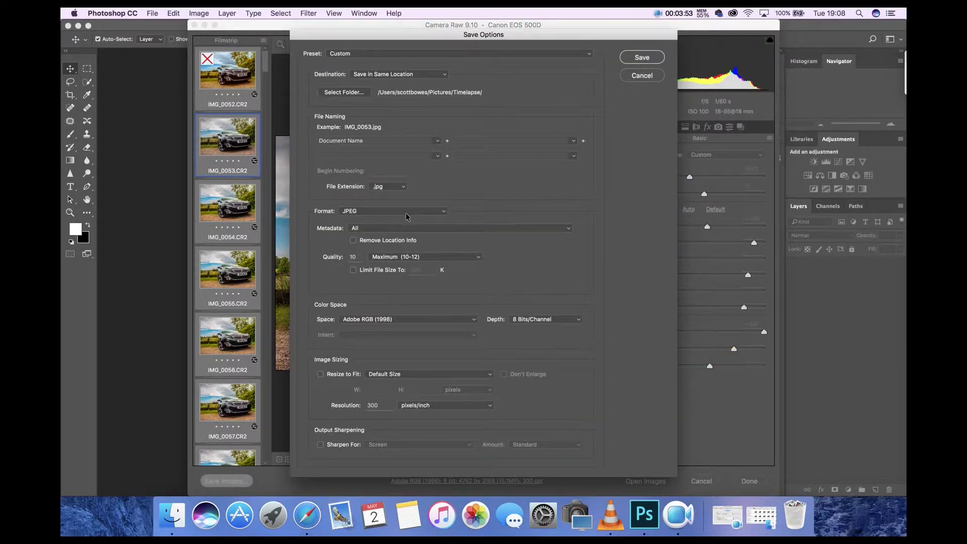
- Create a folder named JPEG inside the Timelapse folder and choose it as the save destination
{"action": "left_click", "coordinate": [366, 94]}
{"action": "right_click", "coordinate": [491, 200]}
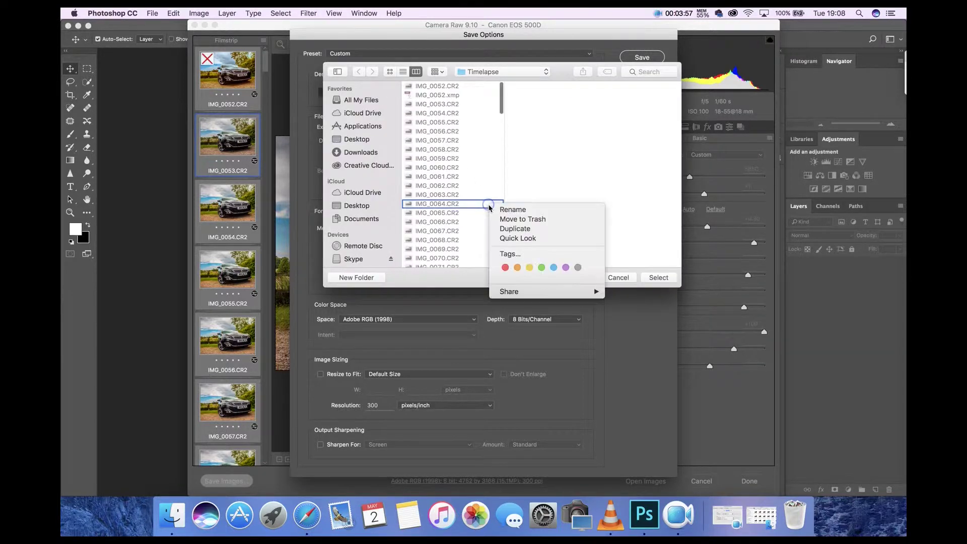
{"action": "left_click", "coordinate": [483, 248]}
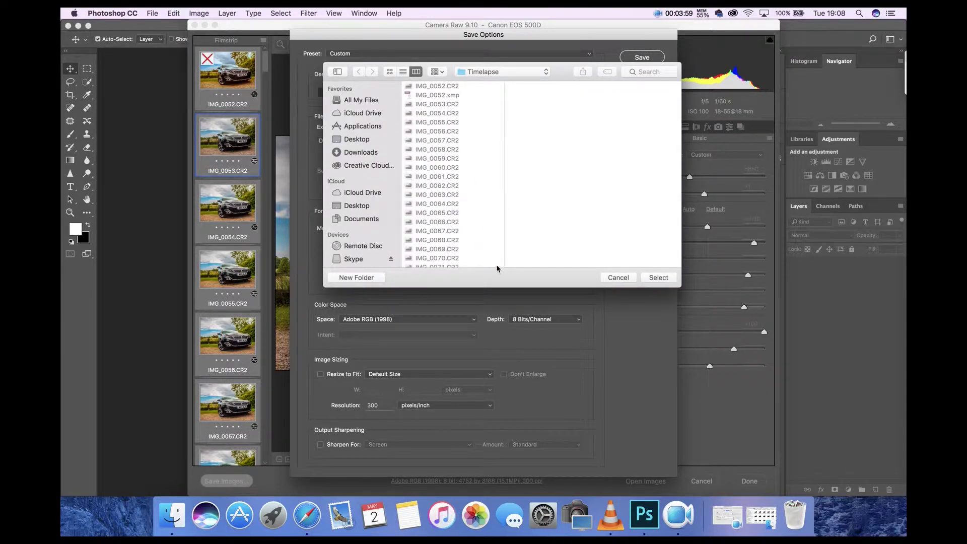
{"action": "scroll", "coordinate": [486, 234], "scroll_direction": "down", "scroll_amount": 20}
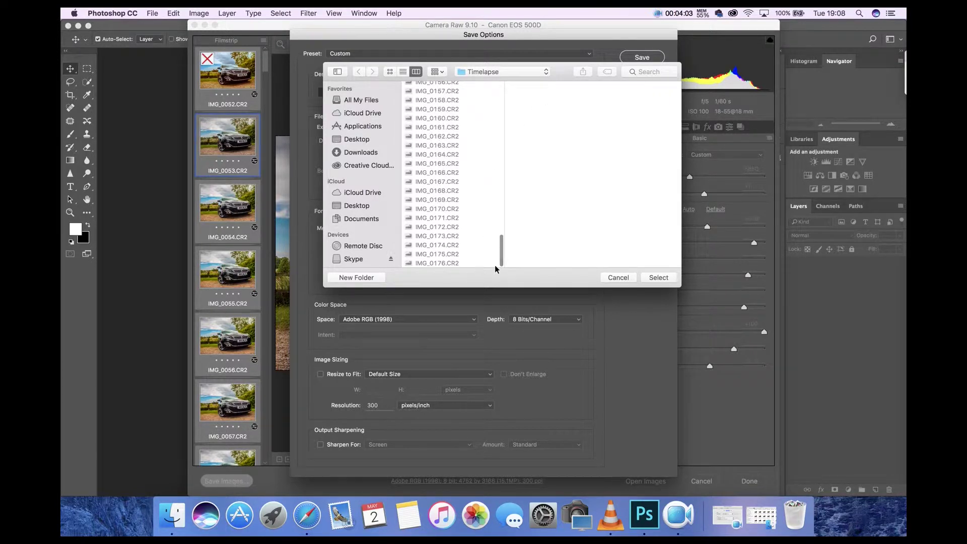
{"action": "left_click", "coordinate": [373, 275]}
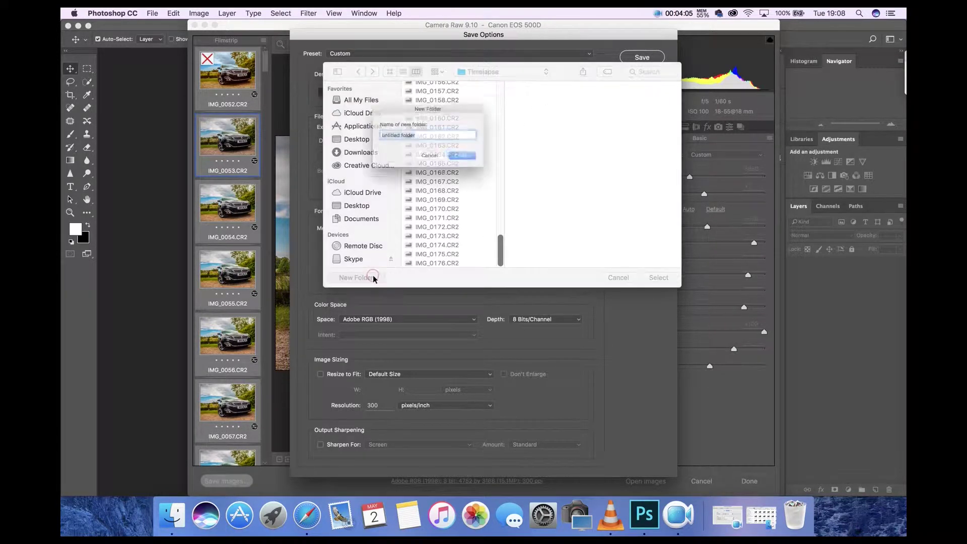
{"action": "type", "text": "JPO"}
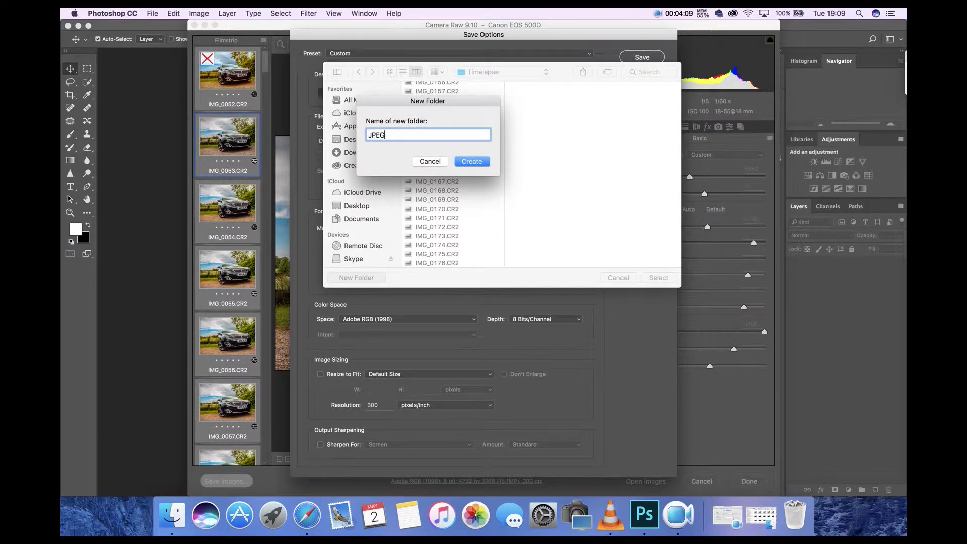
{"action": "type", "text": "G"}
{"action": "key", "text": "Return"}
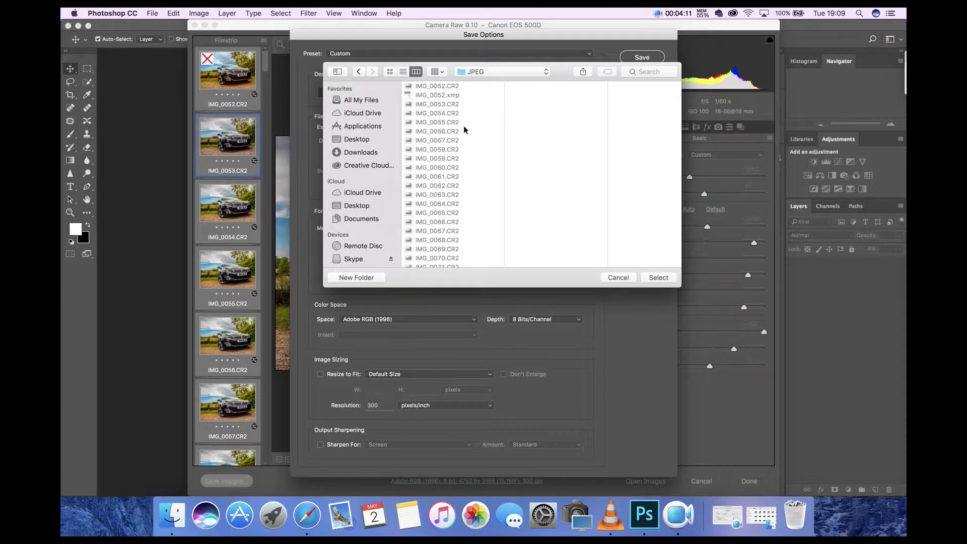
{"action": "scroll", "coordinate": [457, 228], "scroll_direction": "down", "scroll_amount": 15}
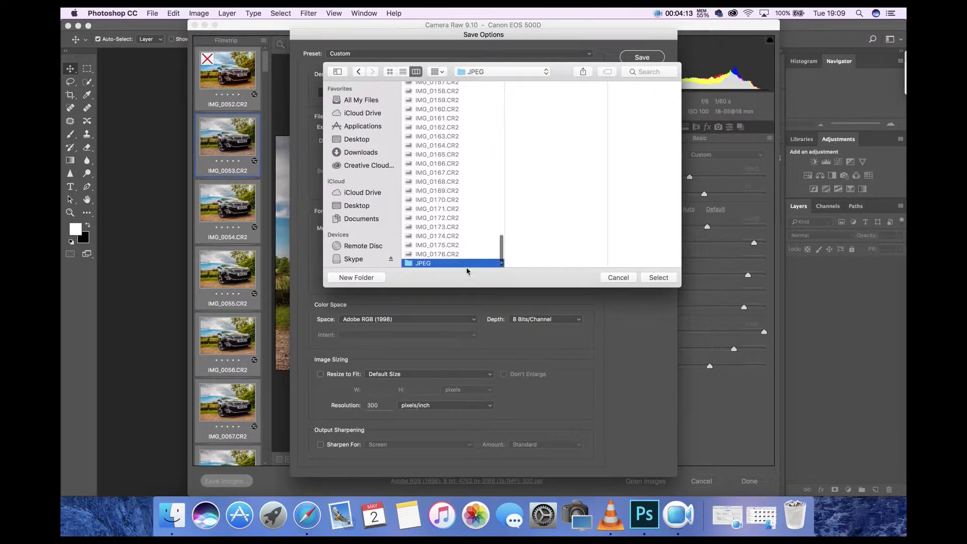
{"action": "key", "text": "Return"}
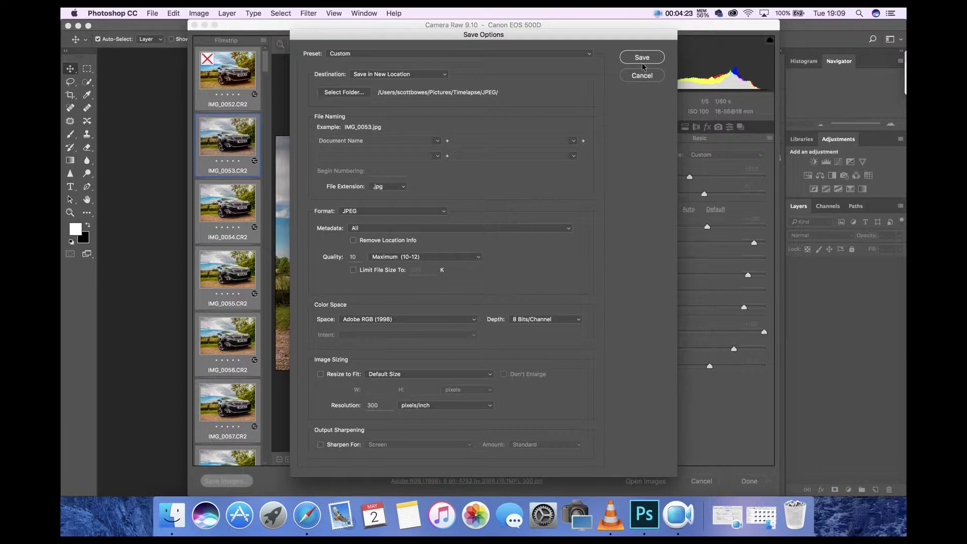
- Set the JPEG quality to High (8-9) and save all selected images
{"action": "left_click", "coordinate": [412, 257]}
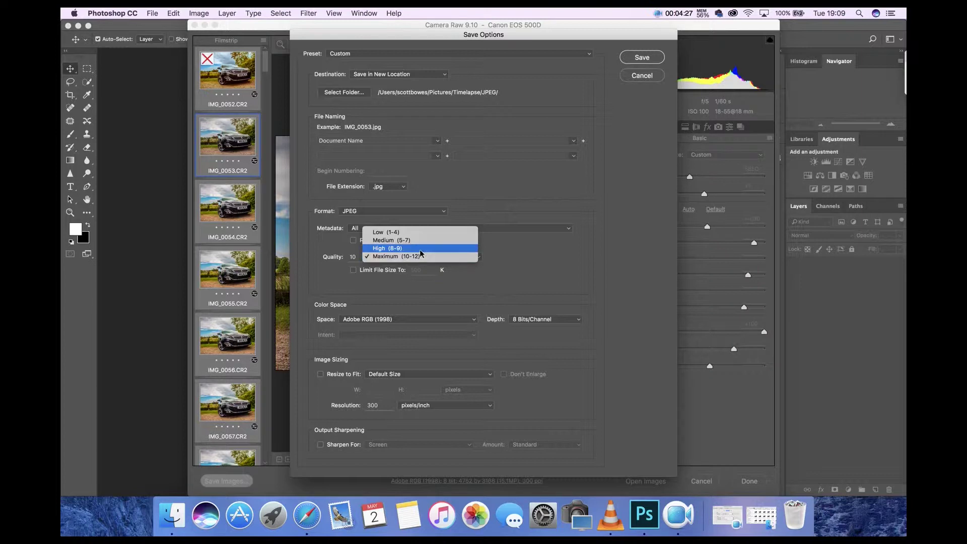
{"action": "left_click", "coordinate": [421, 248]}
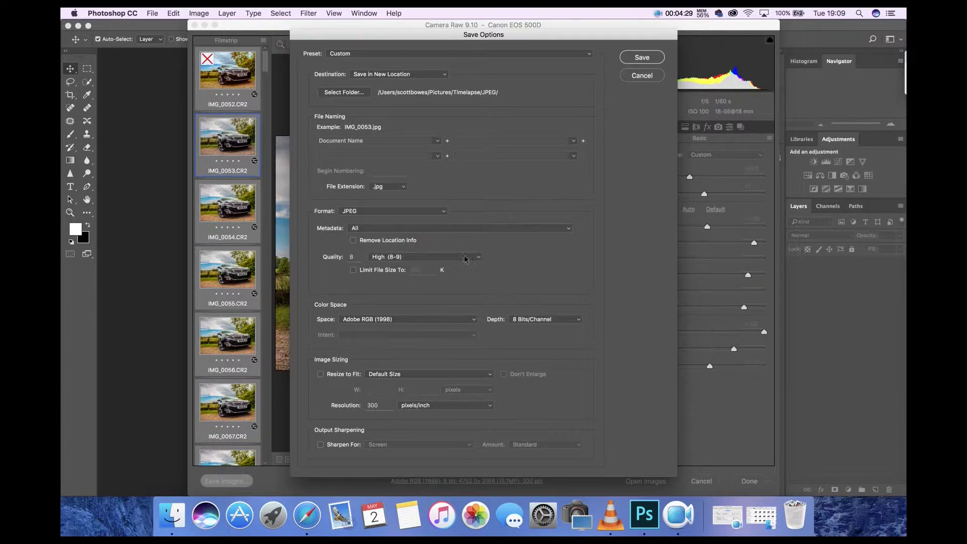
{"action": "left_click", "coordinate": [644, 58]}
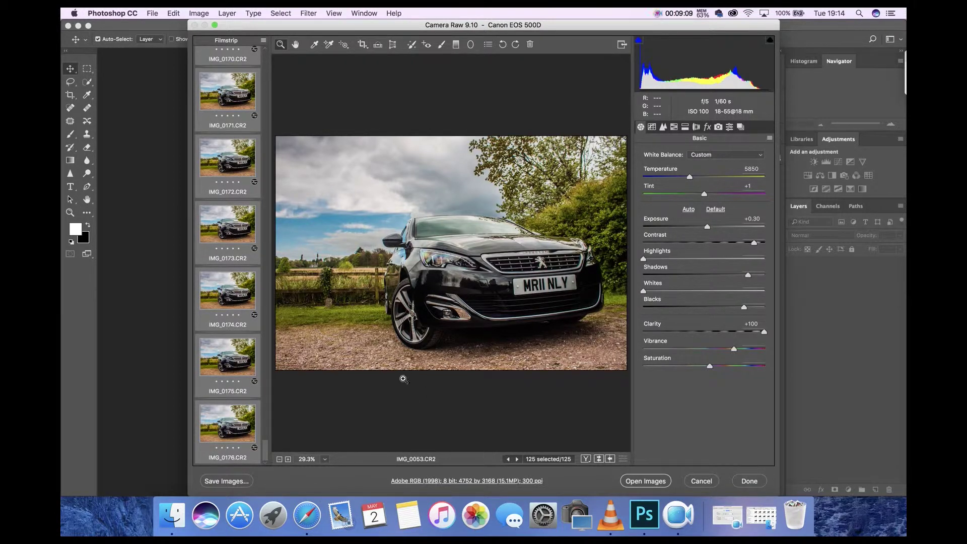
- Finish the Camera Raw edits, then close the Photoshop window and the VLC media player window
{"action": "left_click", "coordinate": [749, 480]}
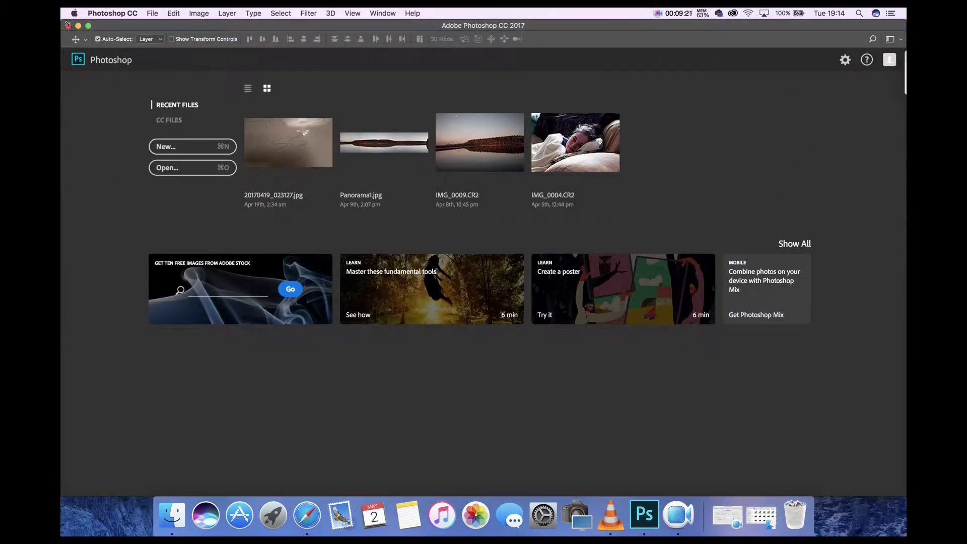
{"action": "left_click", "coordinate": [67, 26]}
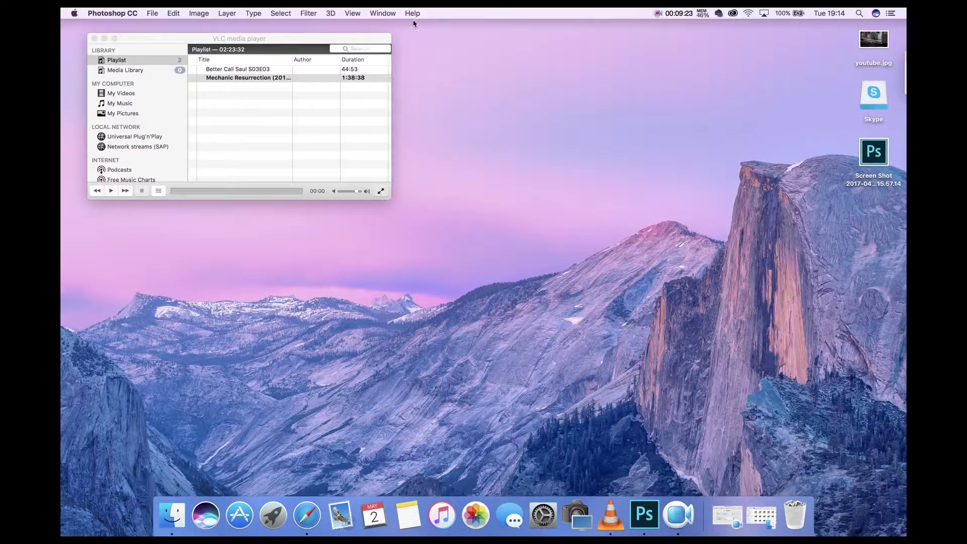
{"action": "left_click", "coordinate": [94, 39]}
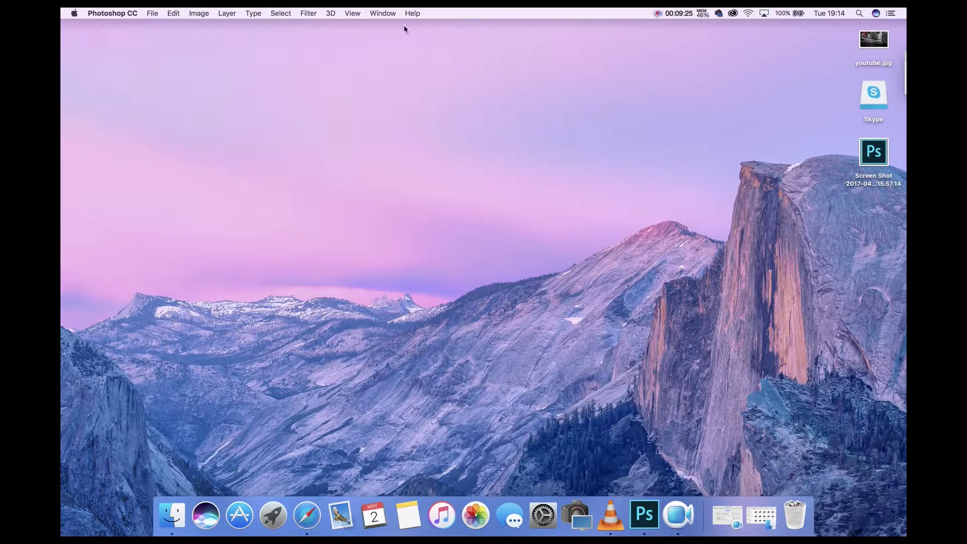
- Launch Premiere Pro CC (2017) from Creative Cloud and start a new project
{"action": "left_click", "coordinate": [734, 14]}
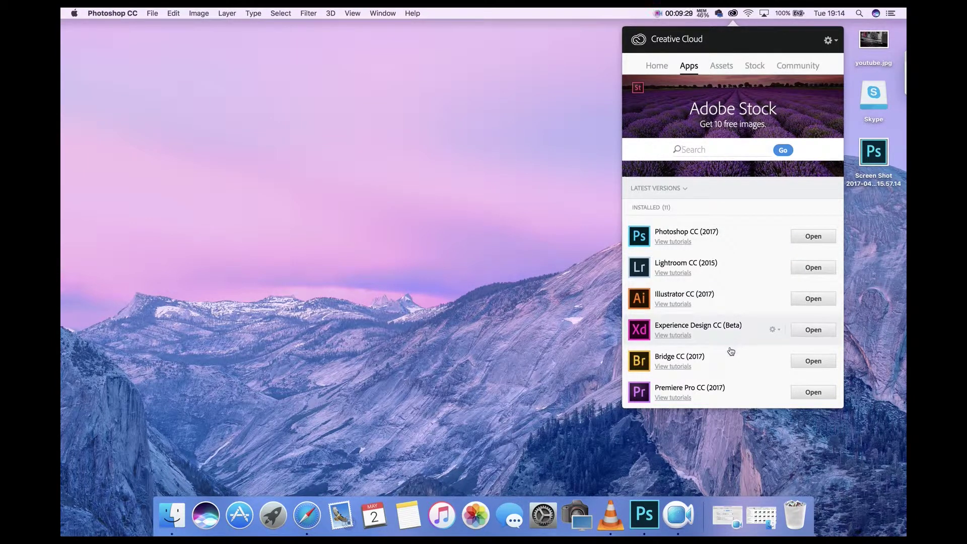
{"action": "left_click", "coordinate": [805, 393]}
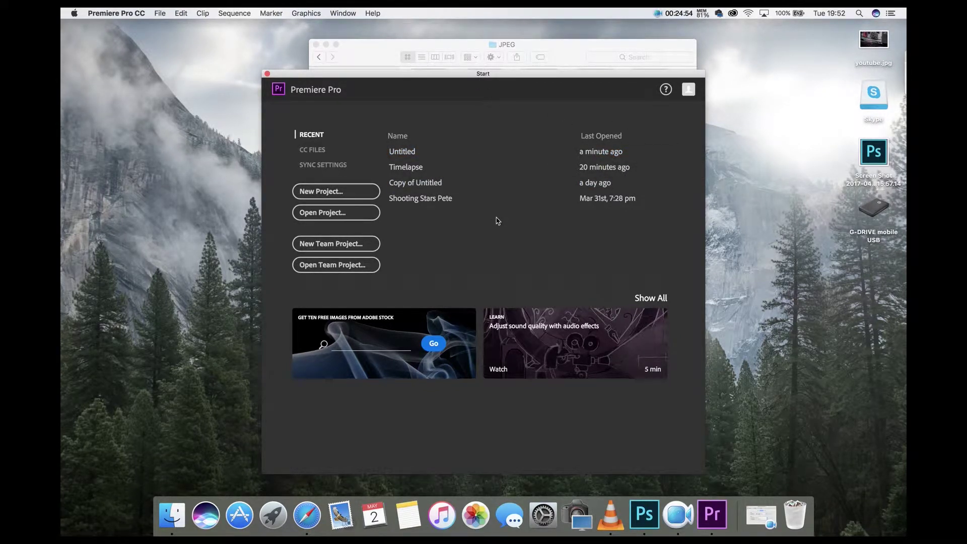
{"action": "left_click", "coordinate": [359, 194]}
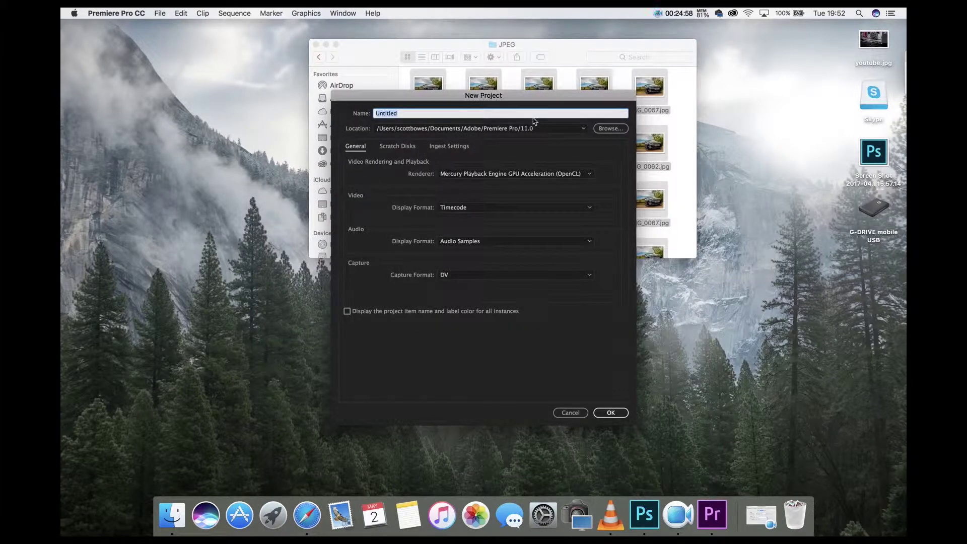
- Set the new project's location to the Car Timelapse folder on the G-DRIVE mobile USB drive
{"action": "left_click", "coordinate": [610, 128]}
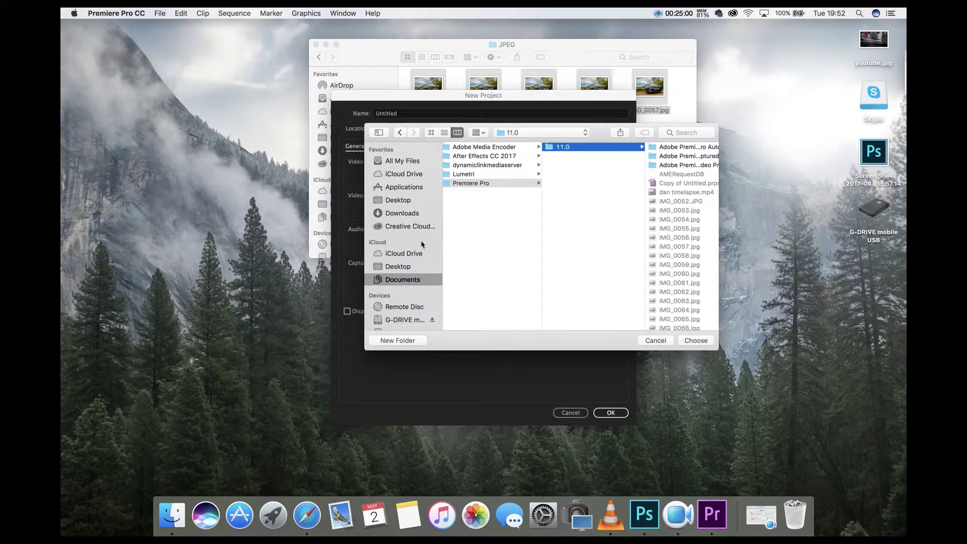
{"action": "scroll", "coordinate": [418, 302], "scroll_direction": "down", "scroll_amount": 3}
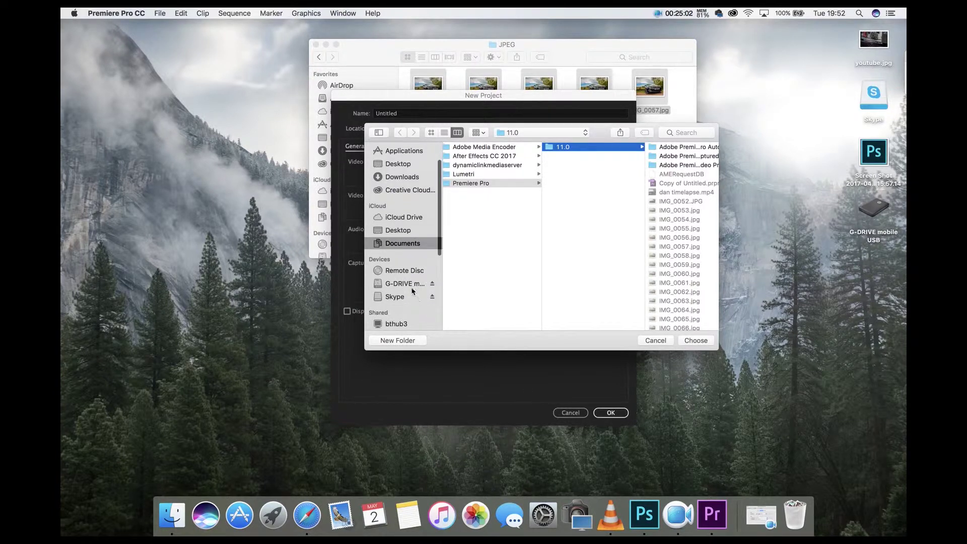
{"action": "left_click", "coordinate": [408, 283]}
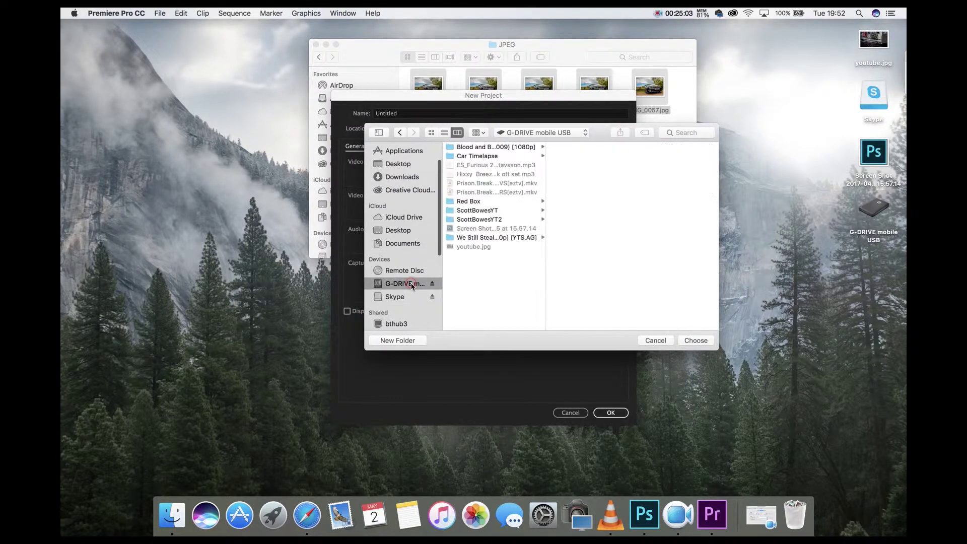
{"action": "left_click", "coordinate": [480, 156]}
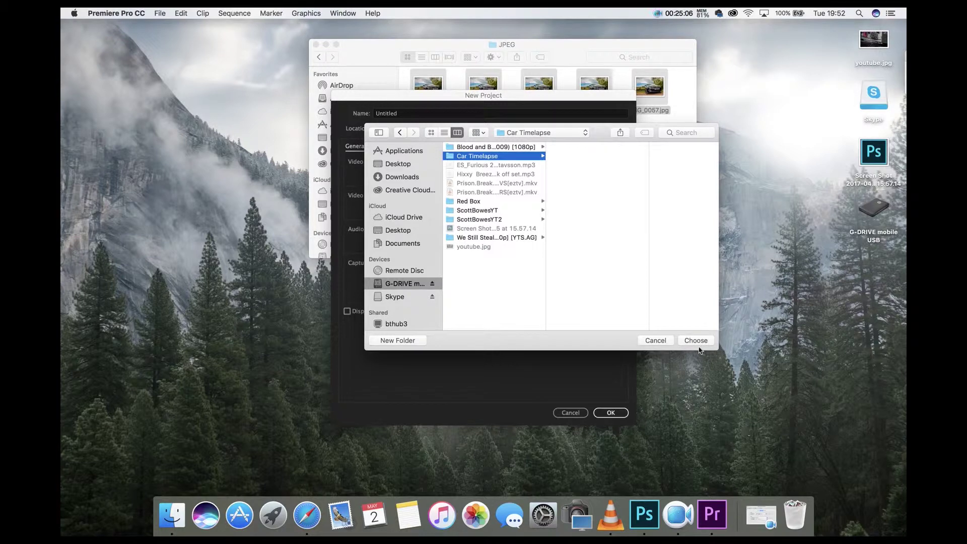
{"action": "left_click", "coordinate": [696, 344]}
- Name the new project Timelapse and create it
{"action": "left_click", "coordinate": [503, 118]}
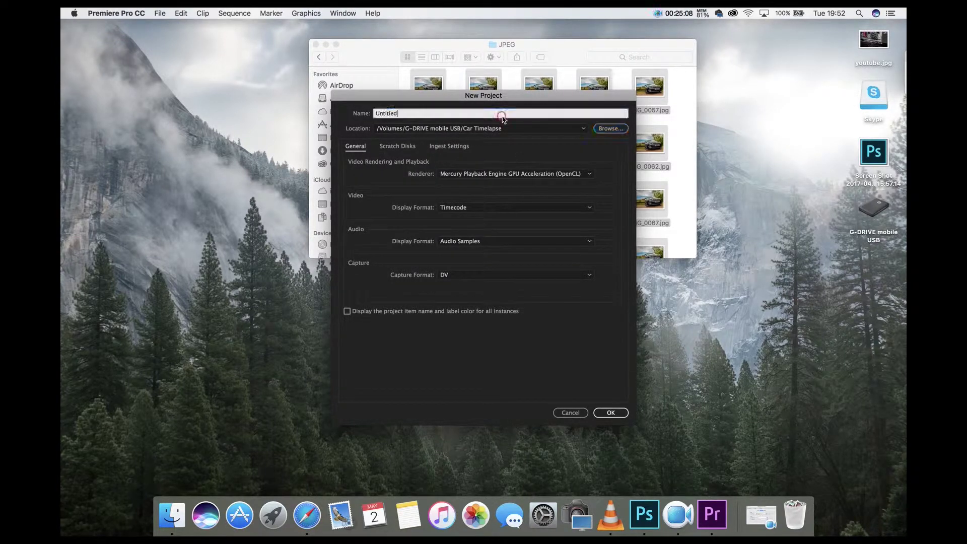
{"action": "double_click", "coordinate": [498, 112]}
{"action": "type", "text": "Timelapse"}
{"action": "left_click", "coordinate": [607, 412]}
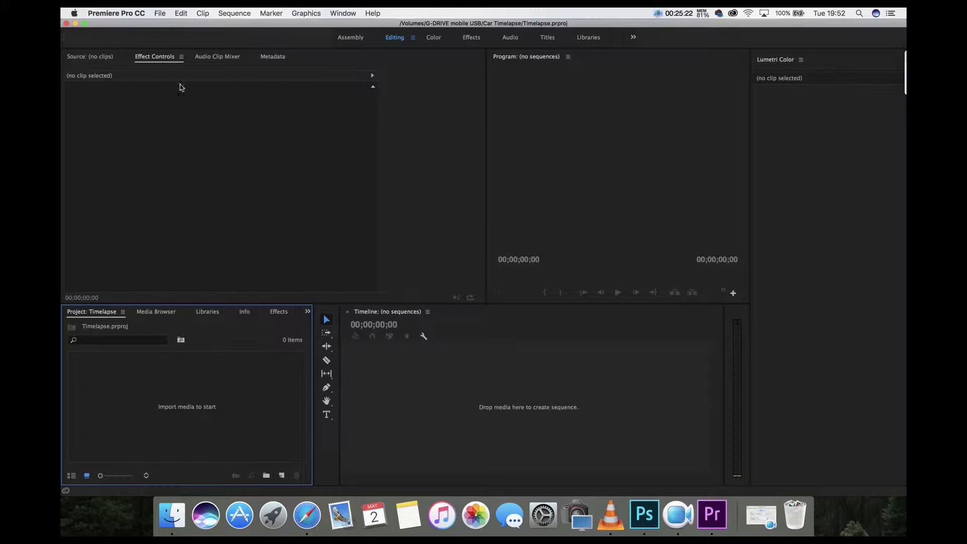
- Try to import the photos in the JPEG folder as an image sequence starting from IMG_0053.jpg
{"action": "left_click", "coordinate": [160, 14]}
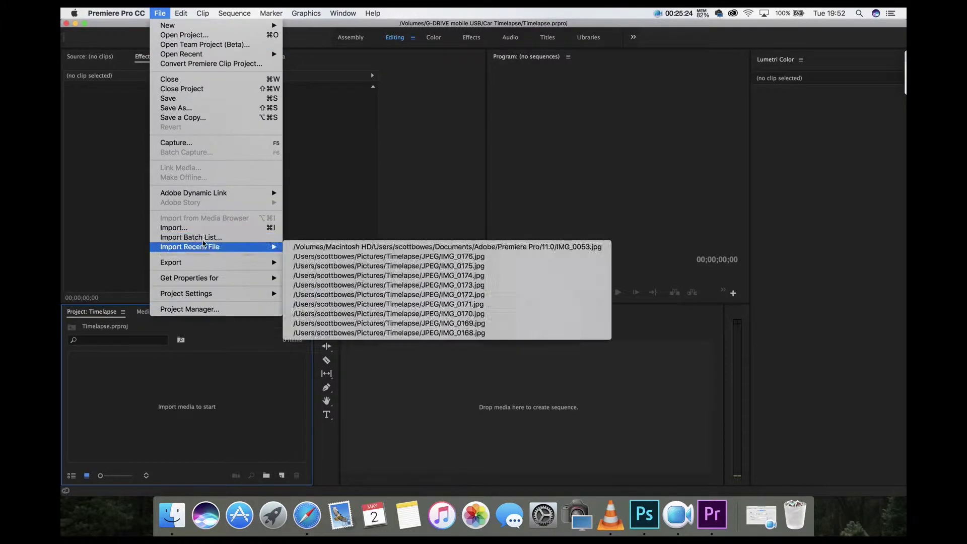
{"action": "left_click", "coordinate": [202, 230]}
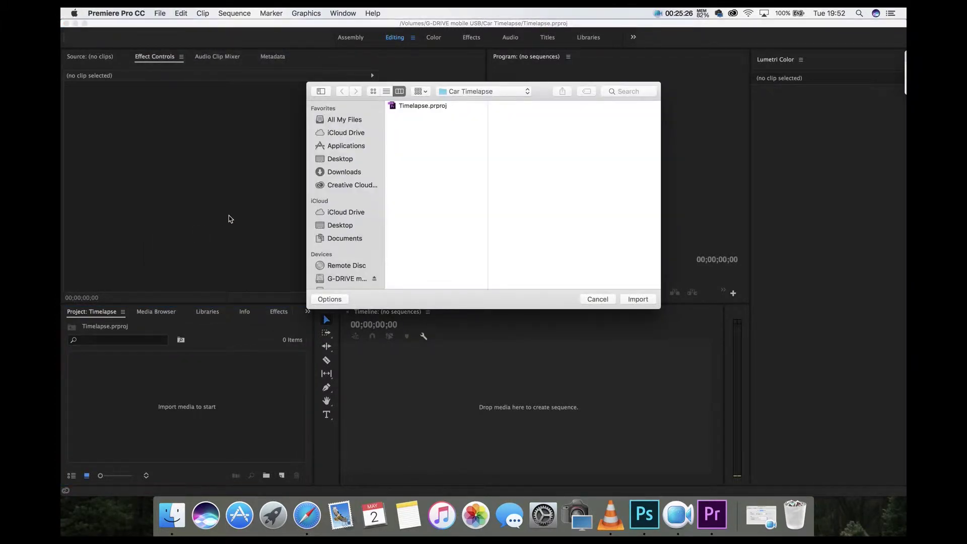
{"action": "scroll", "coordinate": [353, 186], "scroll_direction": "down", "scroll_amount": 8}
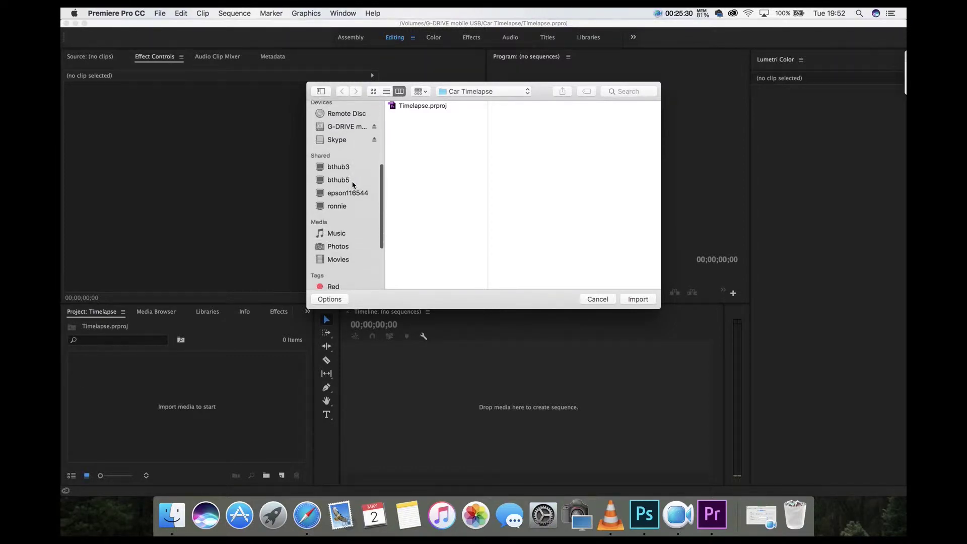
{"action": "scroll", "coordinate": [353, 185], "scroll_direction": "up", "scroll_amount": 3}
{"action": "scroll", "coordinate": [353, 185], "scroll_direction": "down", "scroll_amount": 3}
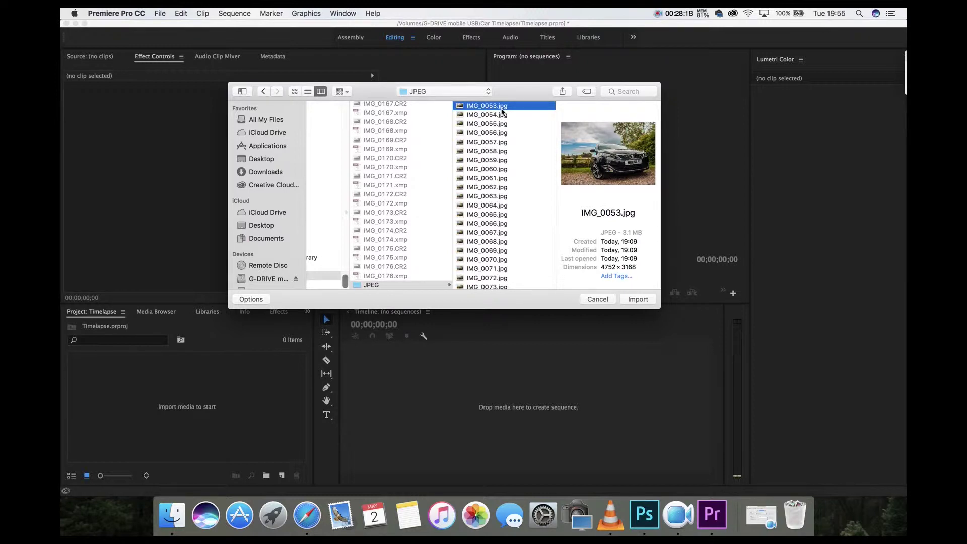
{"action": "left_click", "coordinate": [251, 299]}
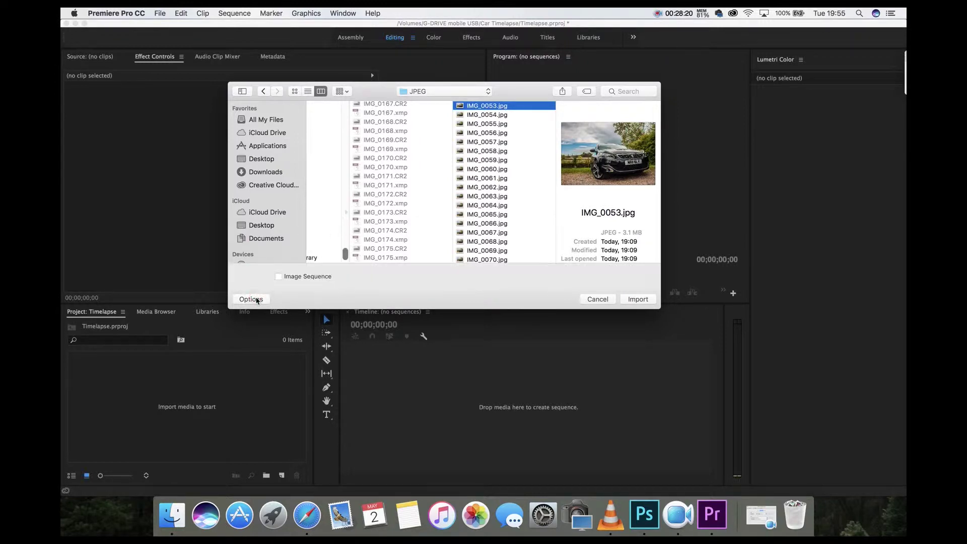
{"action": "left_click", "coordinate": [280, 277]}
{"action": "left_click", "coordinate": [636, 300]}
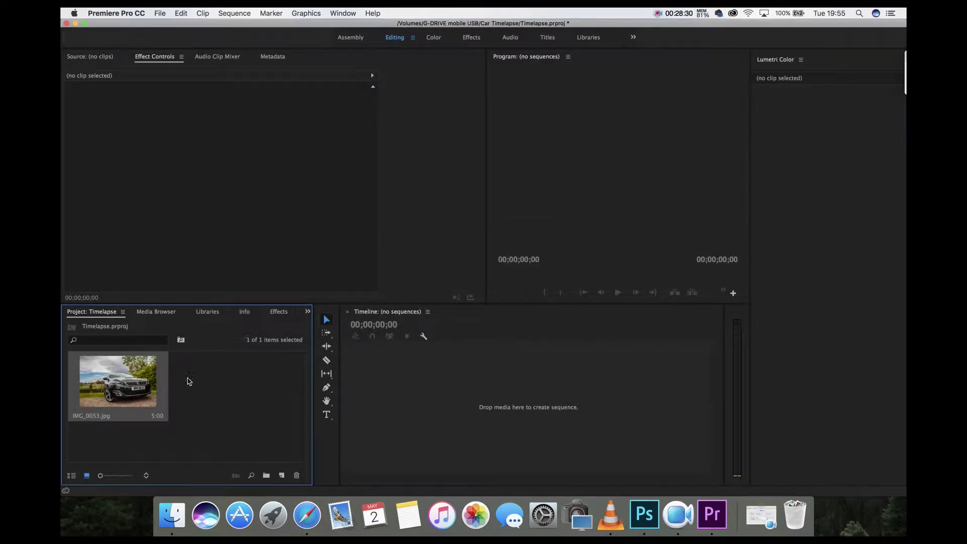
- Create a sequence from the imported IMG_0053.jpg, then delete the imported items from the project
{"action": "left_click_drag", "start_coordinate": [134, 386], "coordinate": [399, 402]}
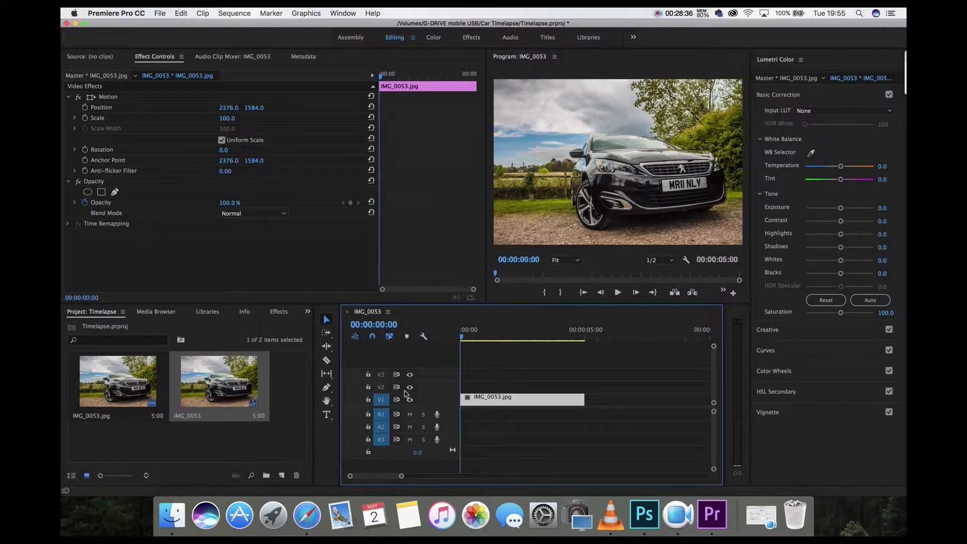
{"action": "left_click", "coordinate": [499, 402]}
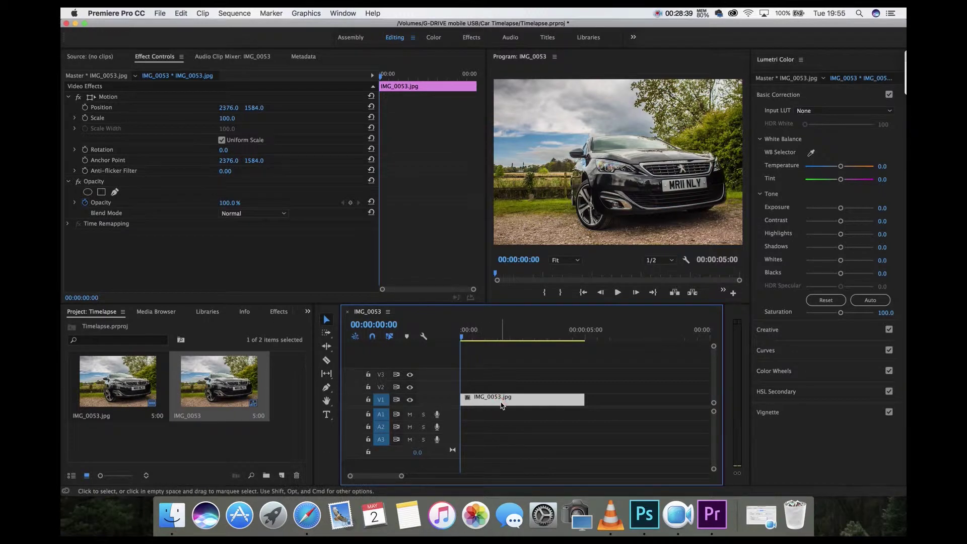
{"action": "left_click", "coordinate": [249, 397]}
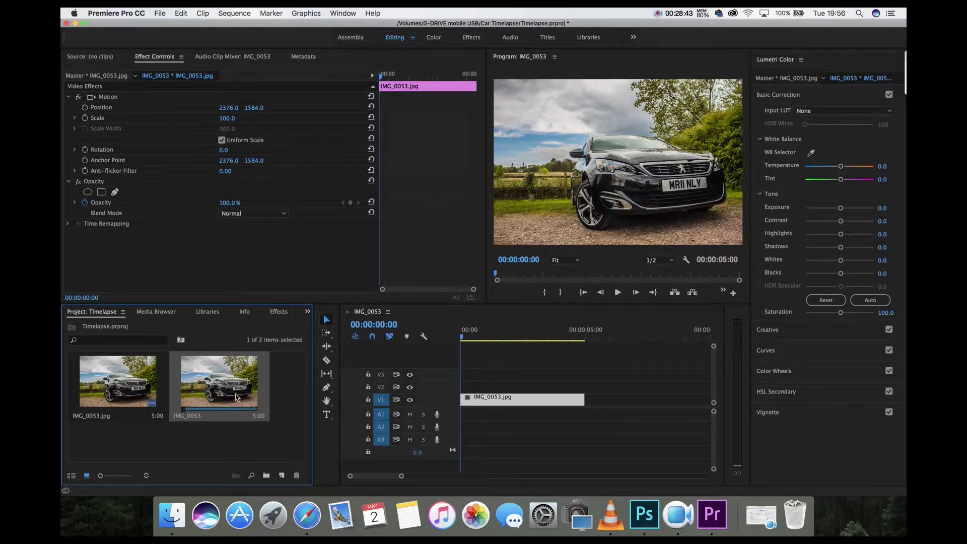
{"action": "left_click", "coordinate": [518, 397]}
{"action": "key", "text": "Delete"}
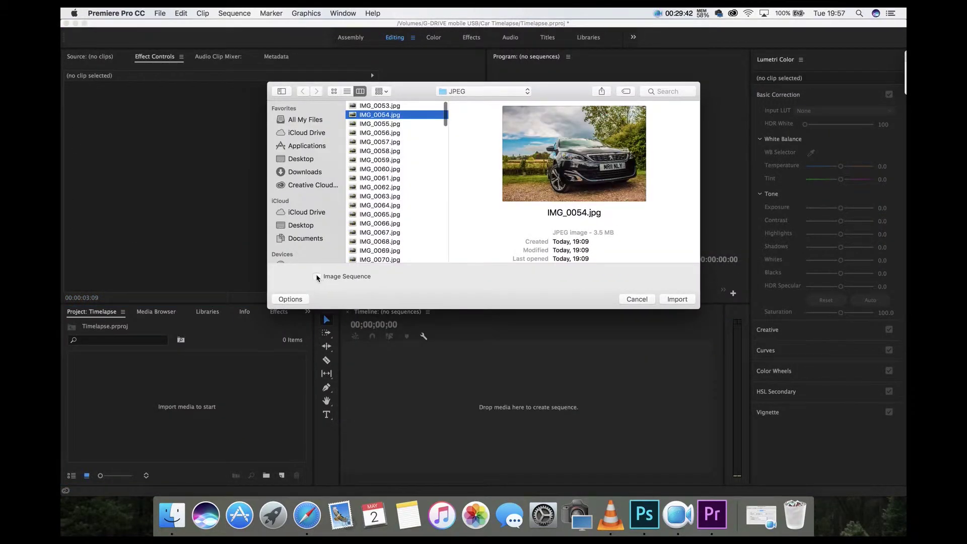
- Import the JPEG folder's photos starting at IMG_0053.jpg with the Image Sequence option enabled
{"action": "key", "text": "Up"}
{"action": "left_click", "coordinate": [319, 276]}
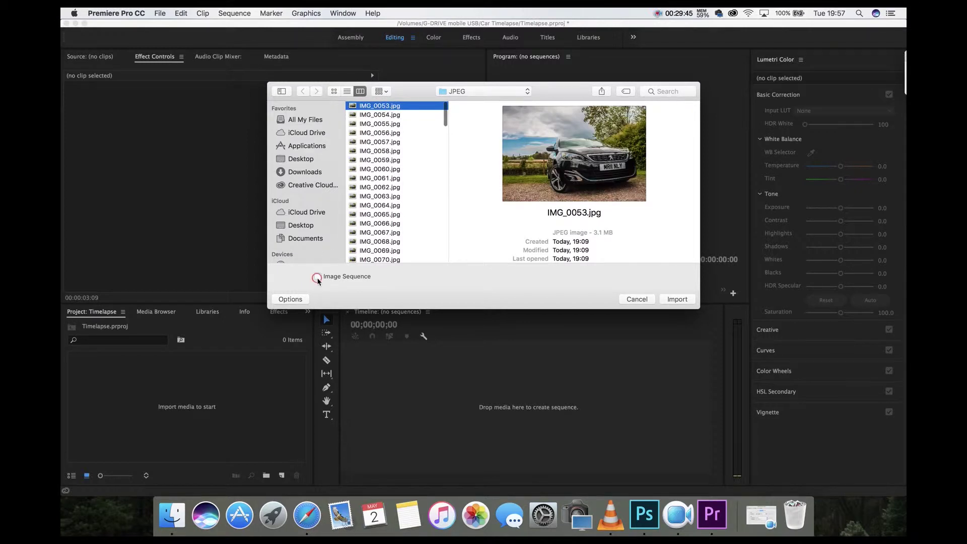
{"action": "left_click", "coordinate": [677, 299]}
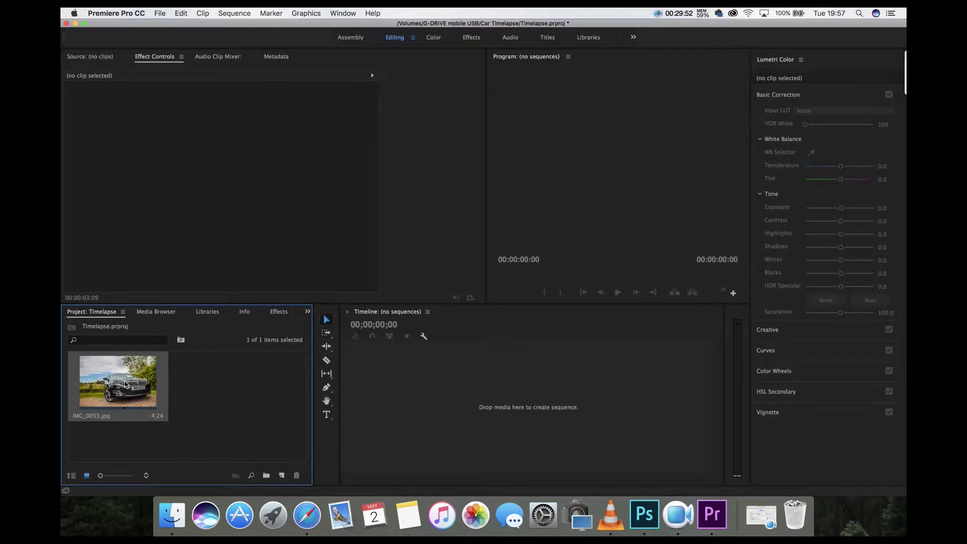
- Create a timeline sequence from the imported IMG_0053.jpg clip and play it back
{"action": "left_click_drag", "start_coordinate": [125, 384], "coordinate": [415, 399]}
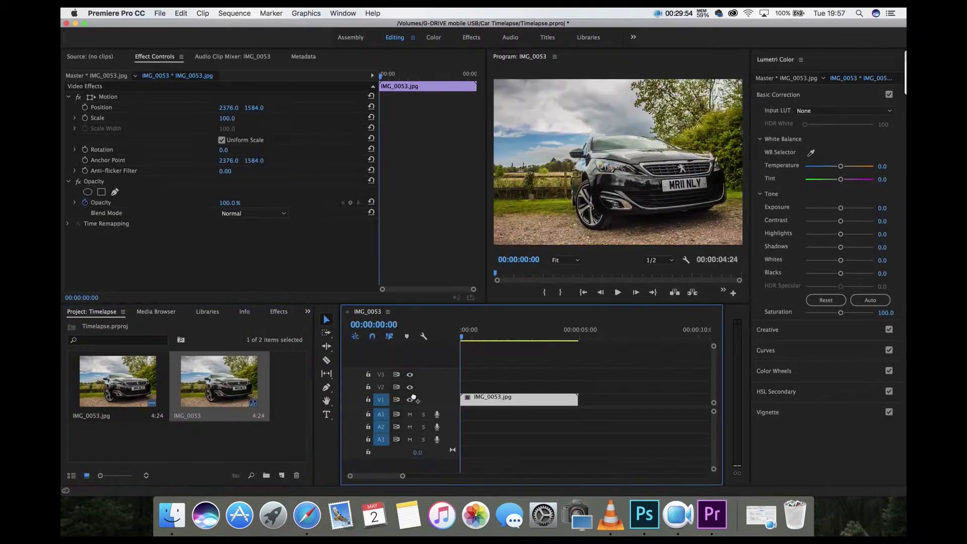
{"action": "left_click", "coordinate": [618, 292]}
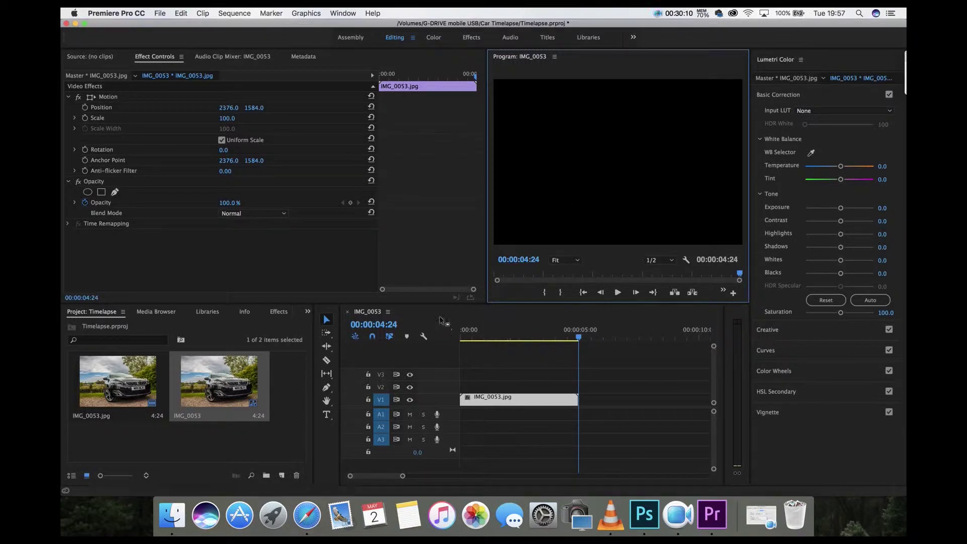
- Change the sequence's editing mode to HDV 1080p and accept deleting its preview files
{"action": "left_click", "coordinate": [269, 14]}
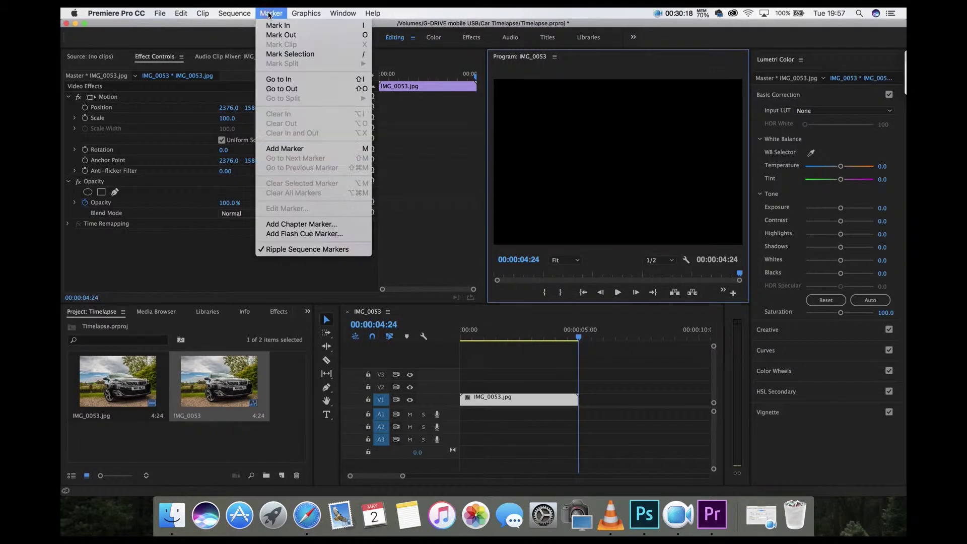
{"action": "mouse_move", "coordinate": [244, 14]}
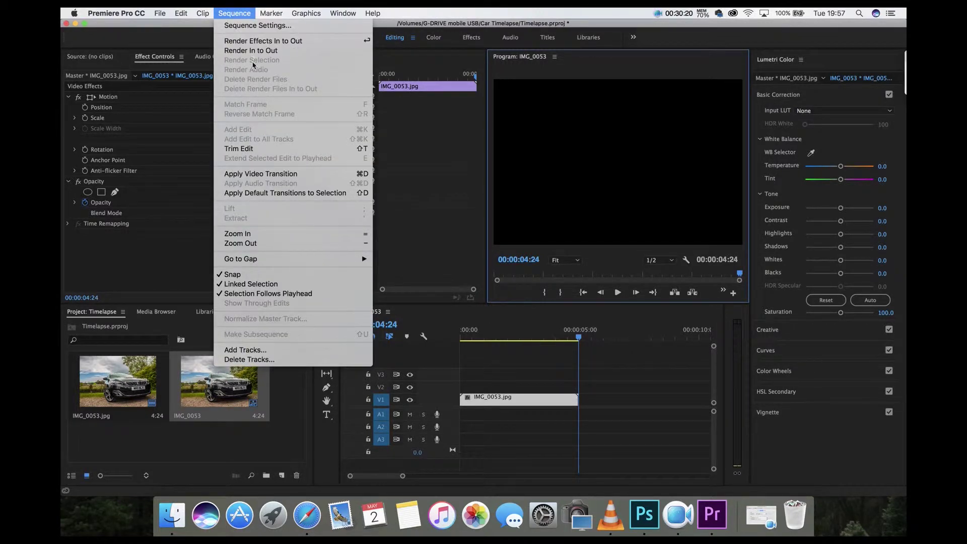
{"action": "left_click", "coordinate": [253, 26]}
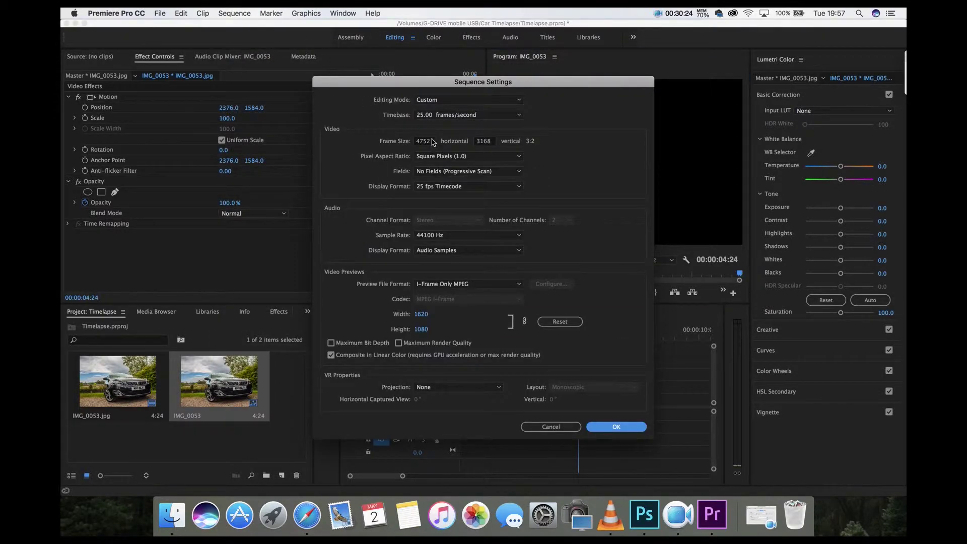
{"action": "left_click", "coordinate": [443, 101]}
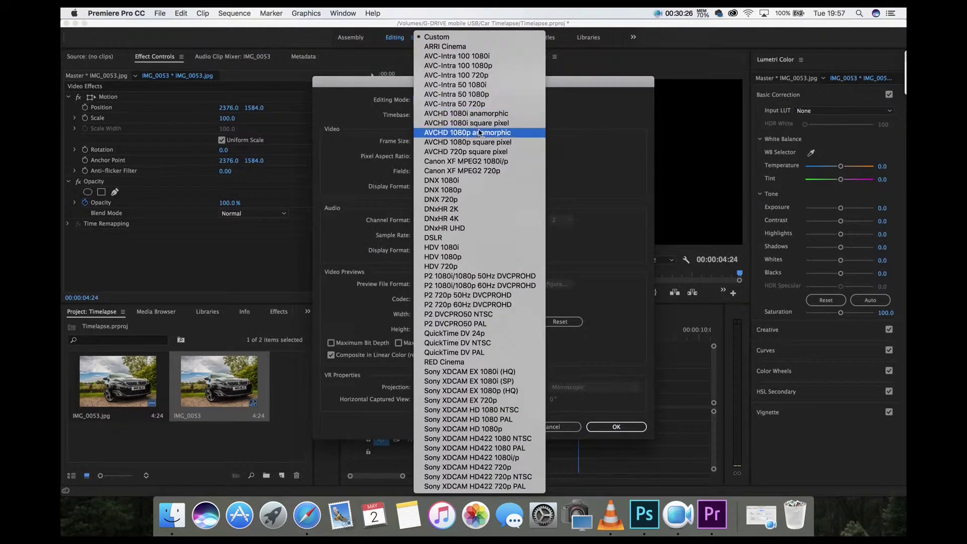
{"action": "left_click", "coordinate": [473, 257]}
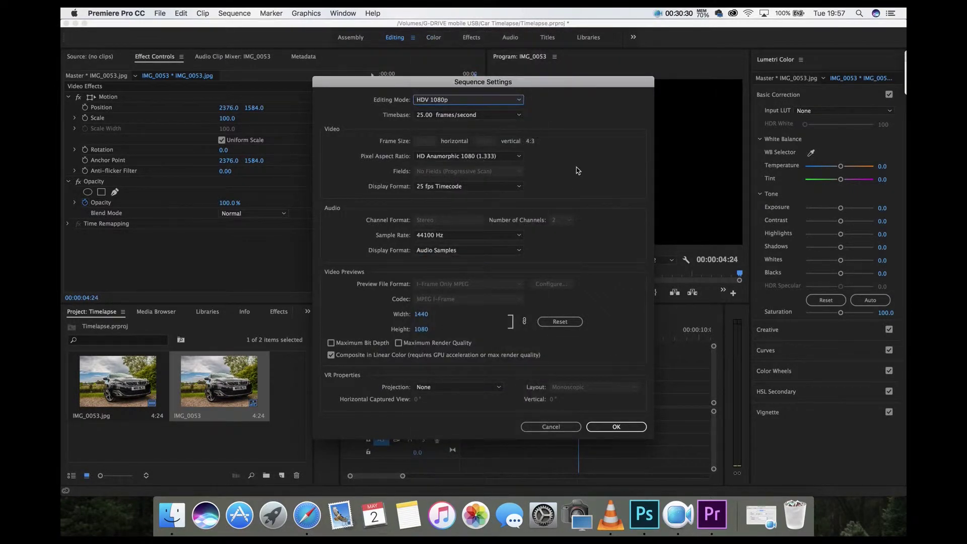
{"action": "left_click", "coordinate": [613, 427]}
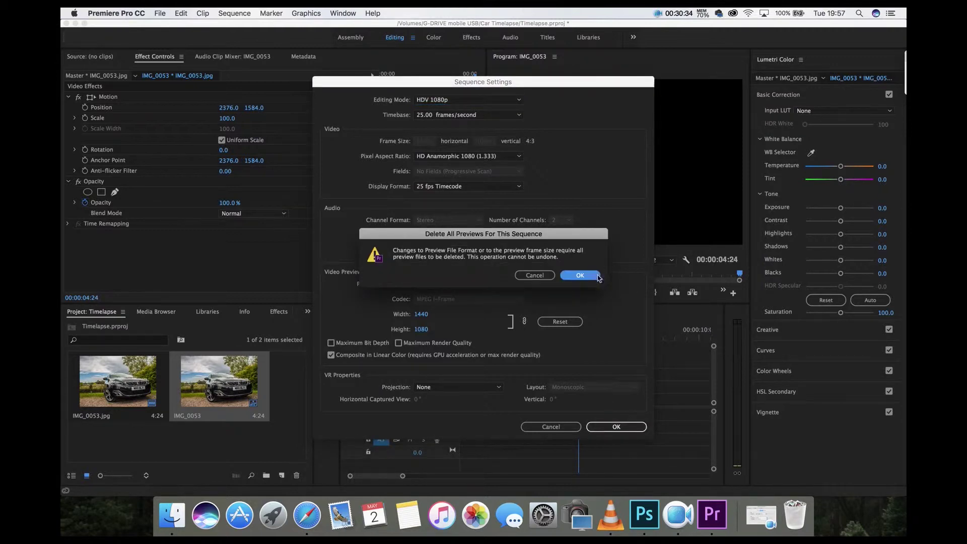
{"action": "left_click", "coordinate": [580, 276]}
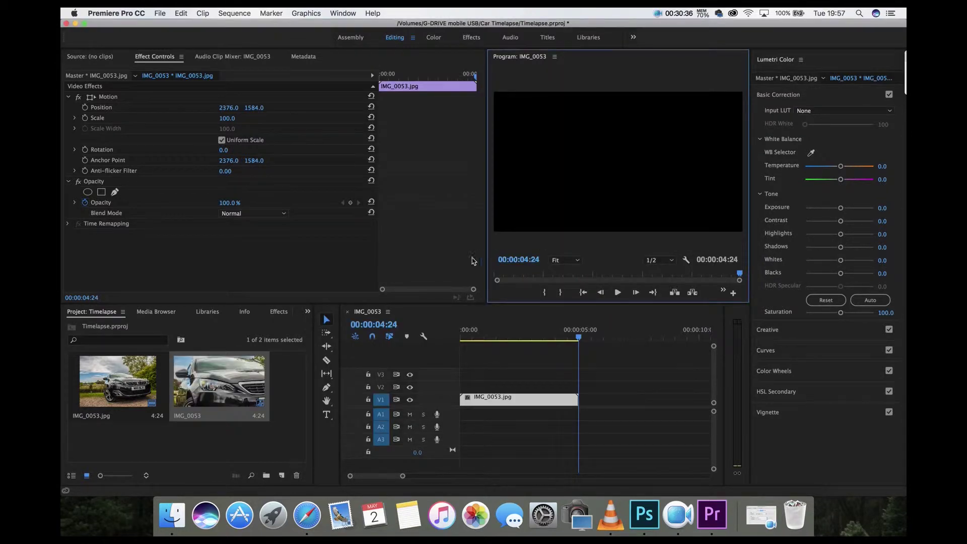
- Reframe the car in the clip by setting its scale to 41 and its anchor point to 2396, 1690
{"action": "left_click", "coordinate": [617, 293]}
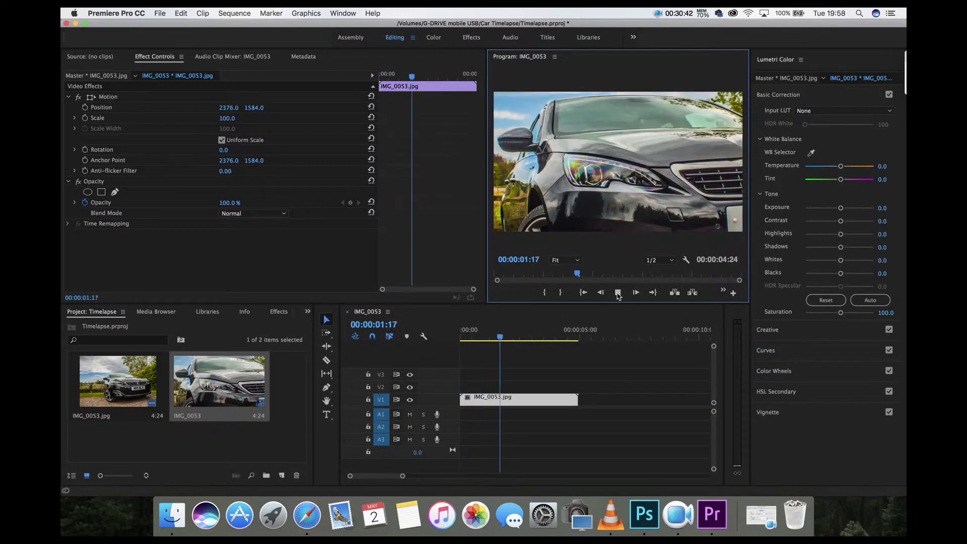
{"action": "left_click", "coordinate": [617, 292]}
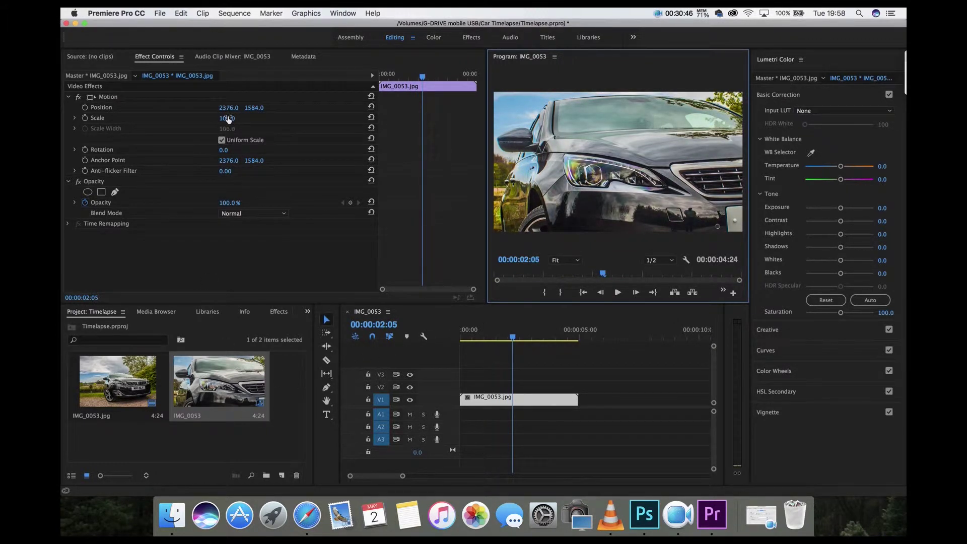
{"action": "left_click_drag", "start_coordinate": [228, 120], "coordinate": [197, 120]}
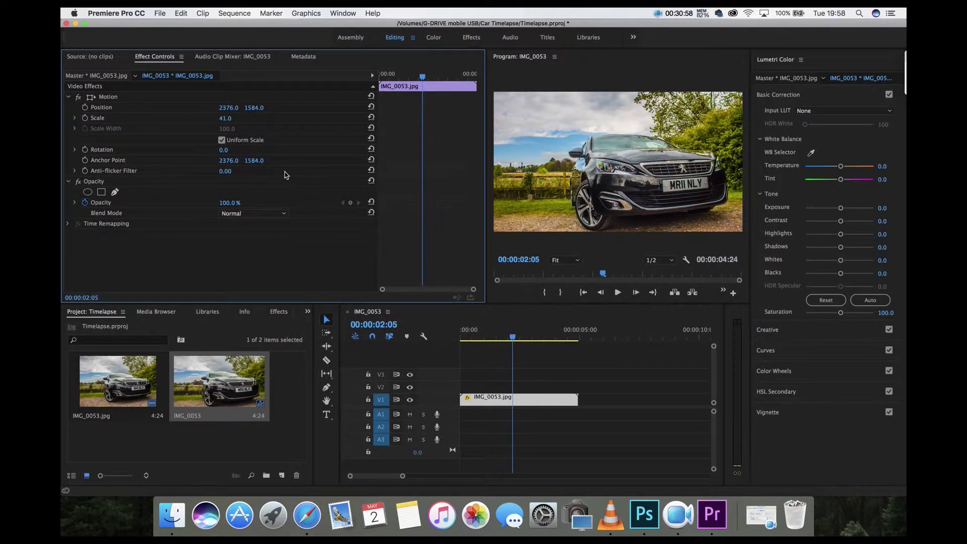
{"action": "left_click", "coordinate": [225, 159]}
{"action": "left_click_drag", "start_coordinate": [225, 159], "coordinate": [307, 160]}
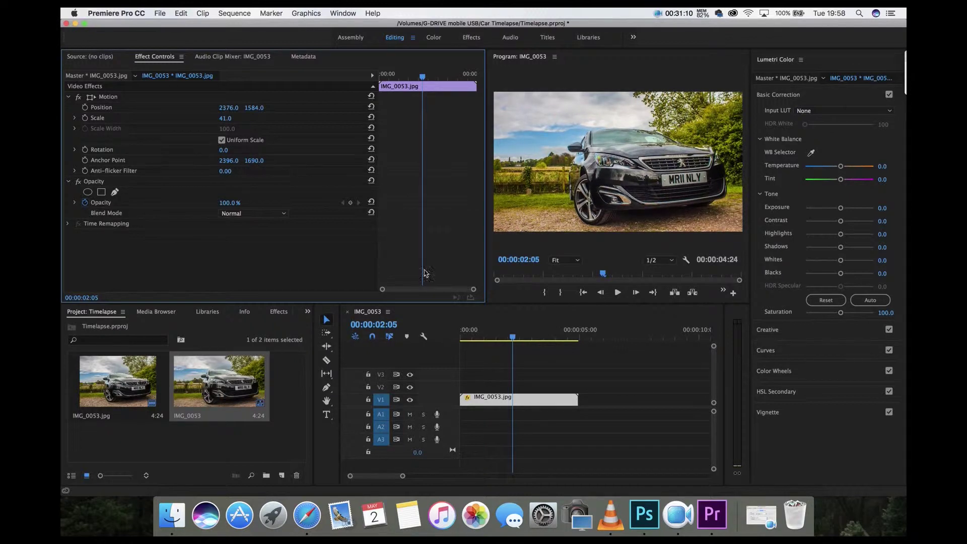
- Play the timelapse through, mark an out point at the clip's end, and render the sequence from In to Out
{"action": "left_click_drag", "start_coordinate": [519, 340], "coordinate": [406, 339]}
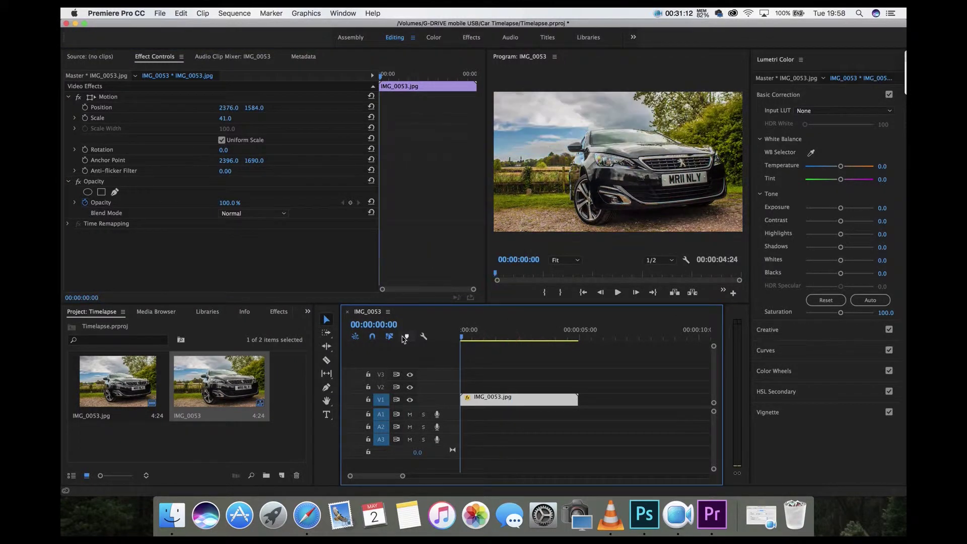
{"action": "left_click", "coordinate": [620, 297]}
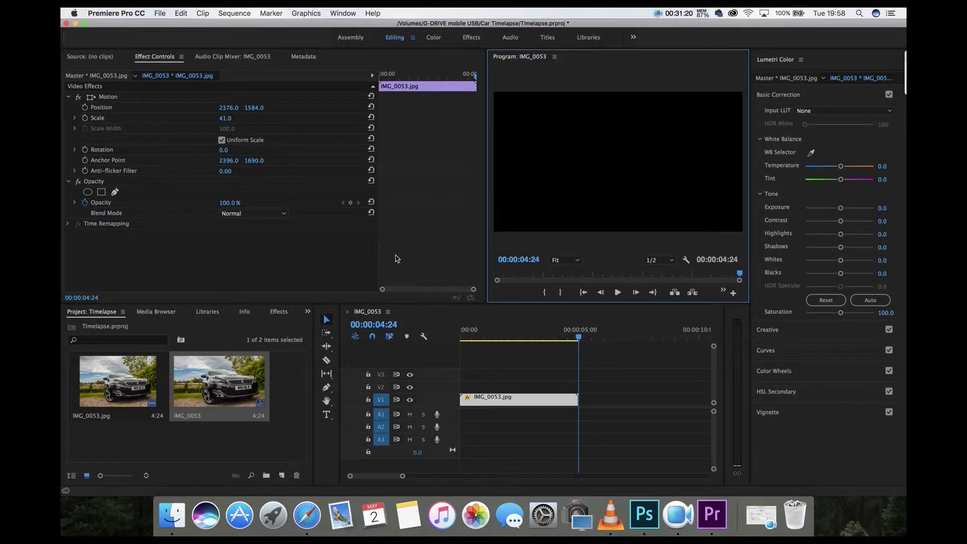
{"action": "key", "text": "o"}
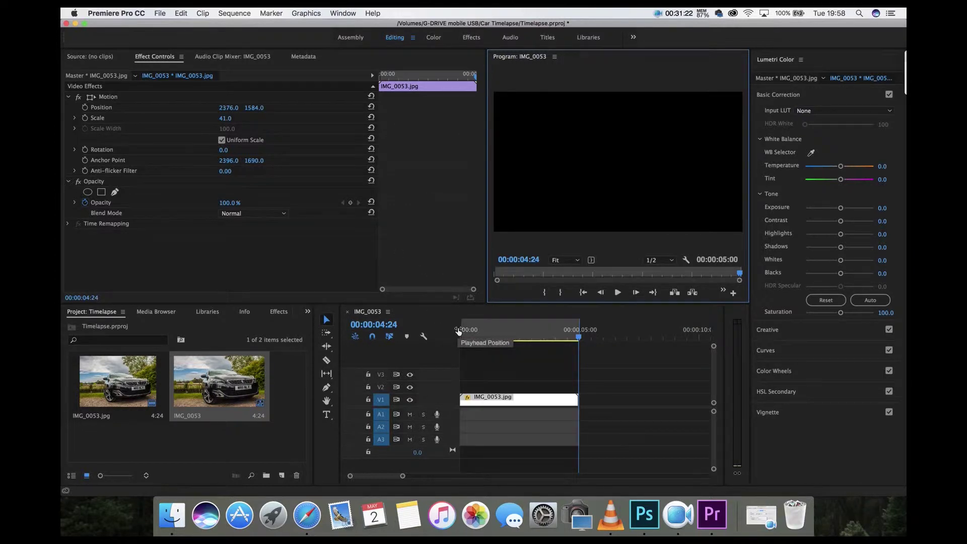
{"action": "left_click_drag", "start_coordinate": [579, 337], "coordinate": [348, 342]}
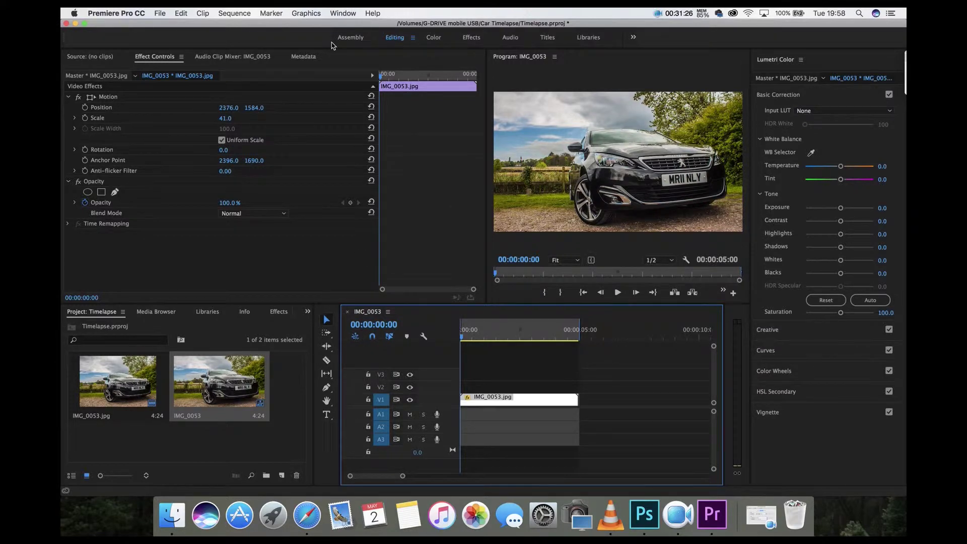
{"action": "left_click", "coordinate": [241, 12]}
{"action": "left_click", "coordinate": [250, 50]}
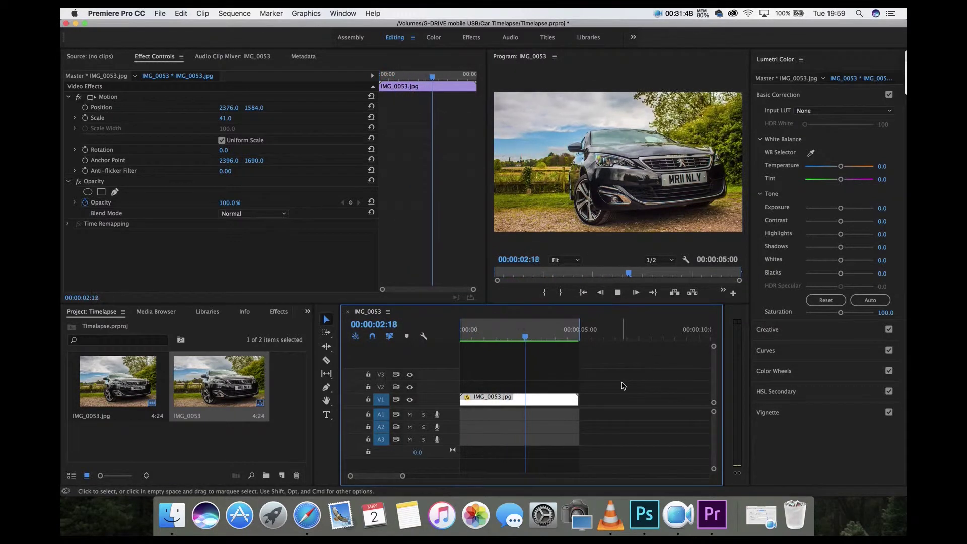
- Save the project and open the media export settings for the timelapse sequence
{"action": "left_click", "coordinate": [160, 14]}
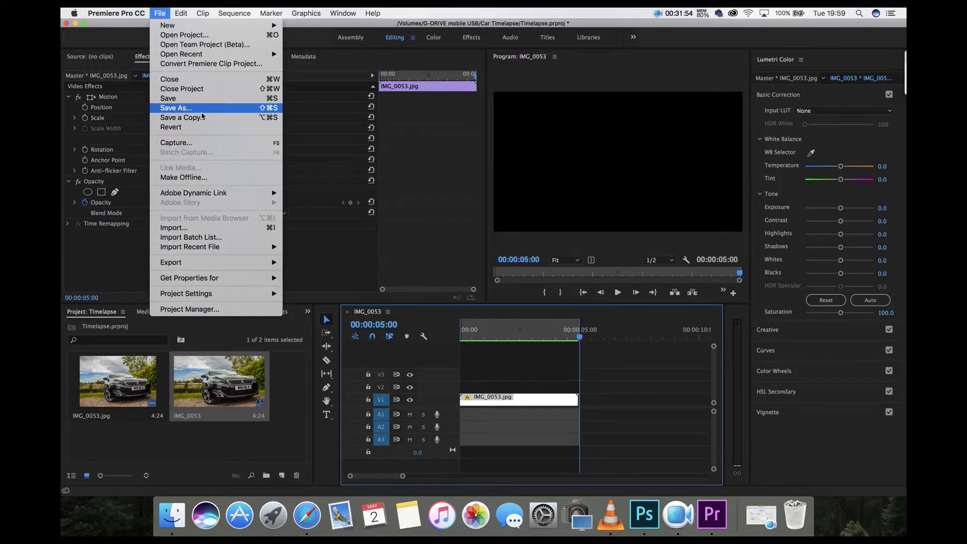
{"action": "left_click", "coordinate": [190, 98]}
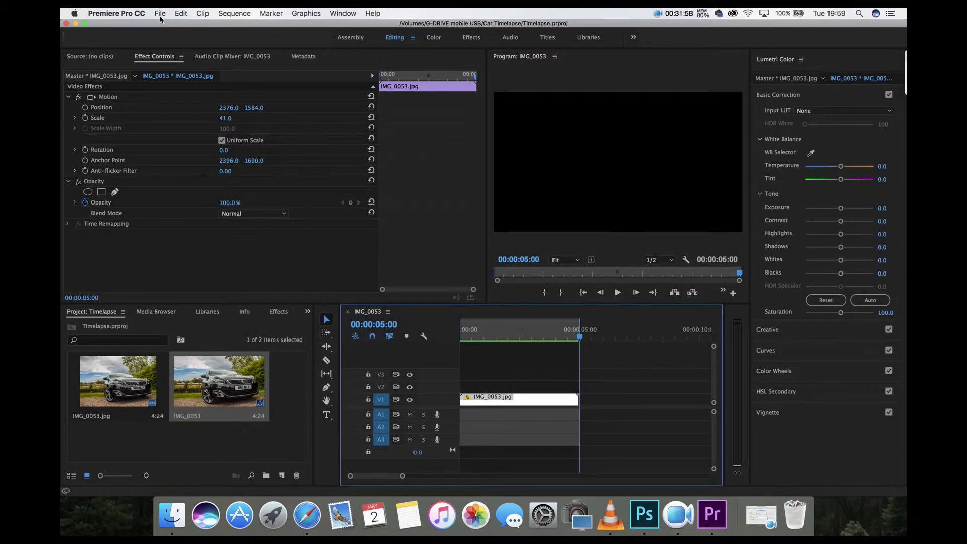
{"action": "left_click", "coordinate": [235, 14]}
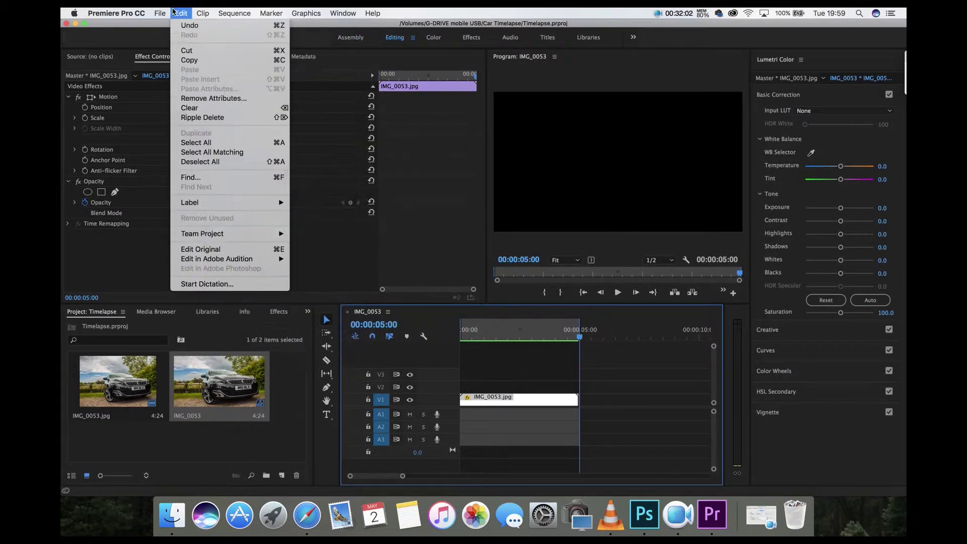
{"action": "mouse_move", "coordinate": [159, 13]}
{"action": "mouse_move", "coordinate": [197, 268]}
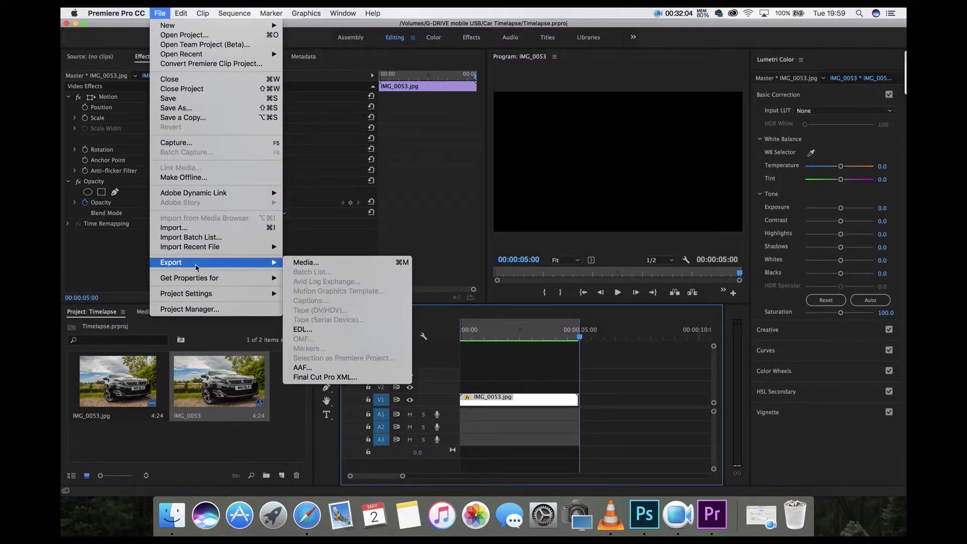
{"action": "left_click", "coordinate": [318, 266]}
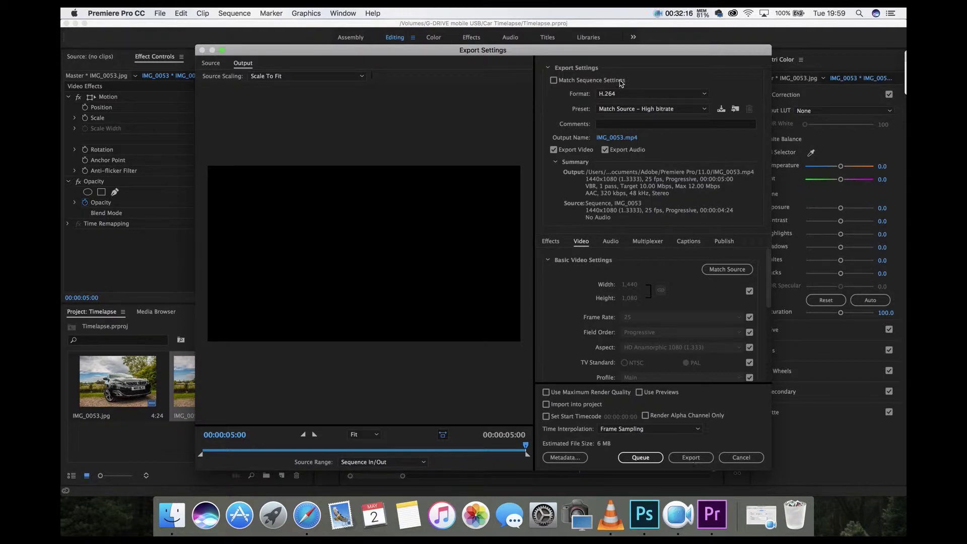
- Name the output file timelapse, save it as MP4 in the Car Timelapse folder, and export the video
{"action": "left_click", "coordinate": [617, 138]}
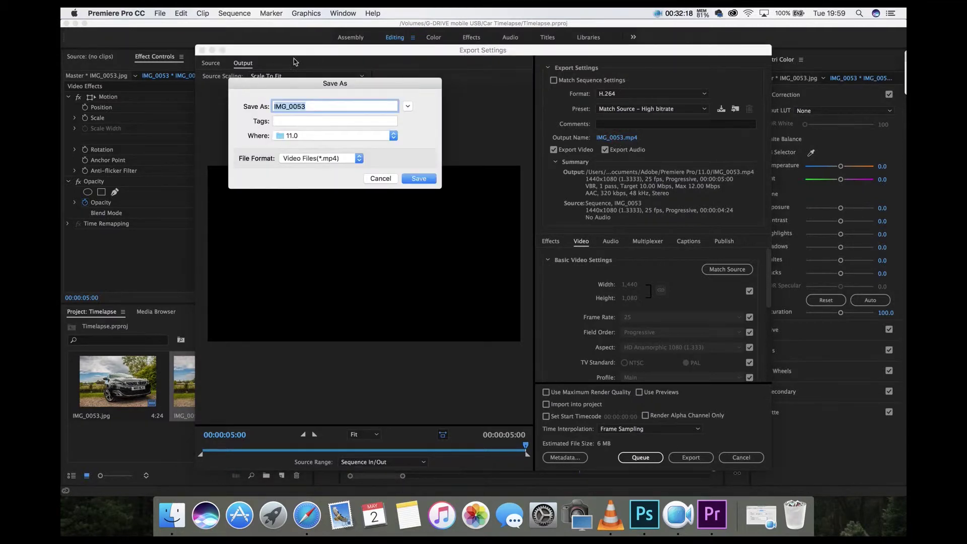
{"action": "type", "text": "timelapse"}
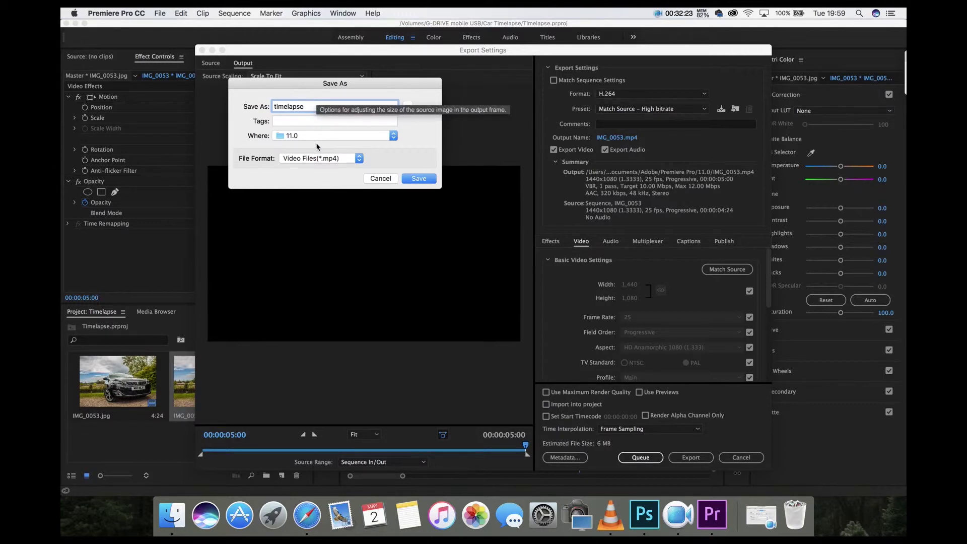
{"action": "left_click", "coordinate": [317, 135]}
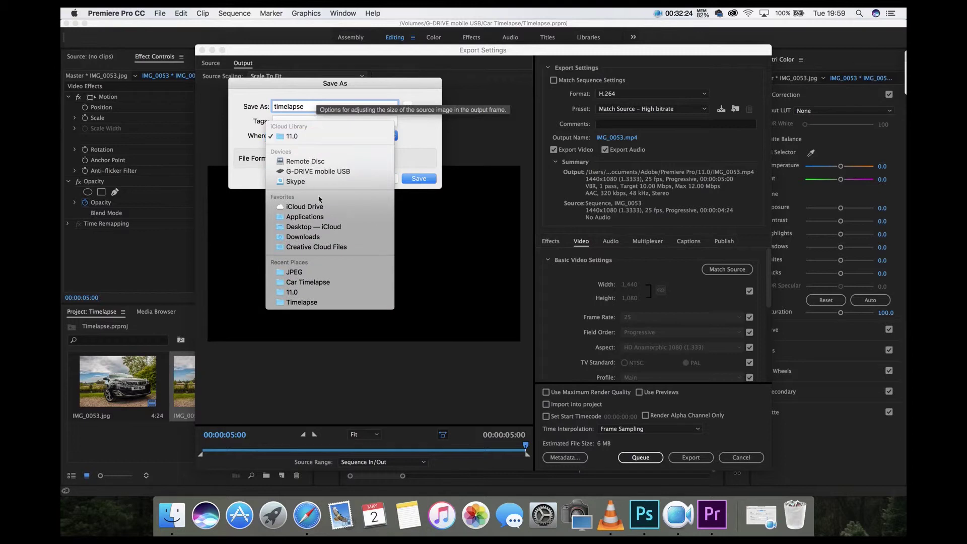
{"action": "left_click", "coordinate": [317, 171]}
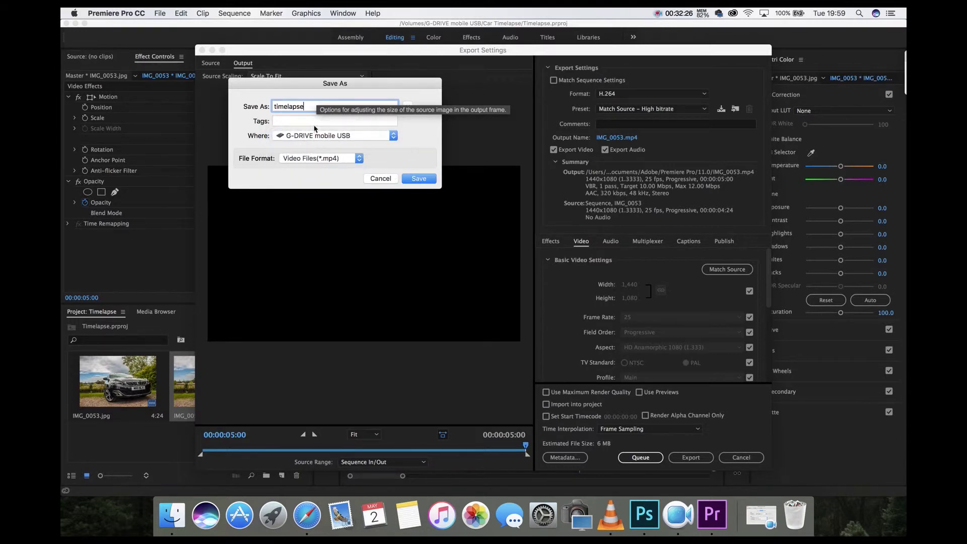
{"action": "left_click", "coordinate": [395, 135]}
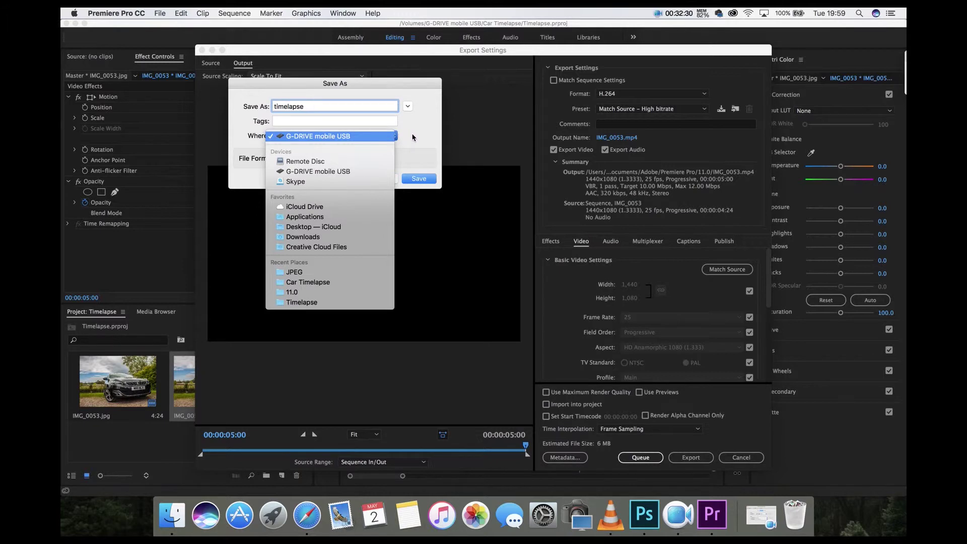
{"action": "left_click", "coordinate": [307, 282]}
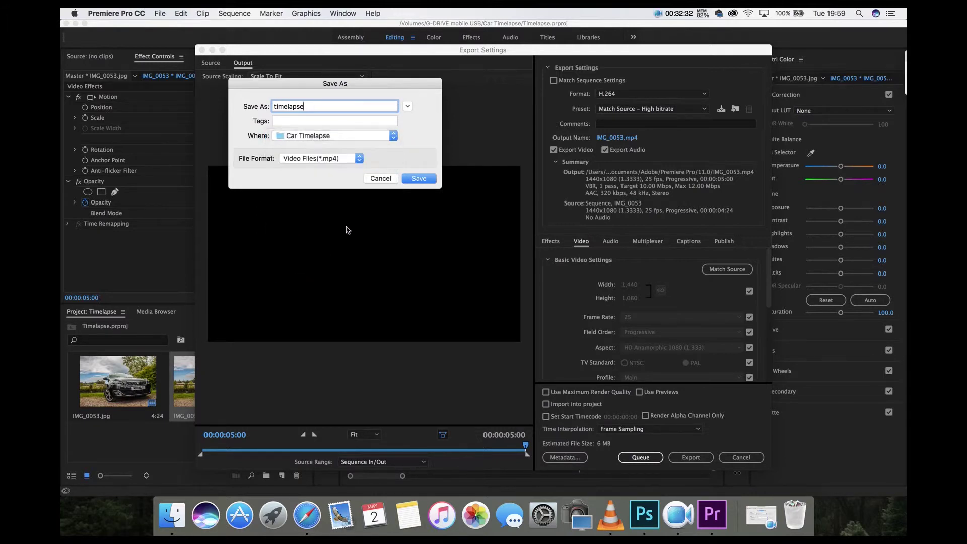
{"action": "left_click", "coordinate": [417, 178]}
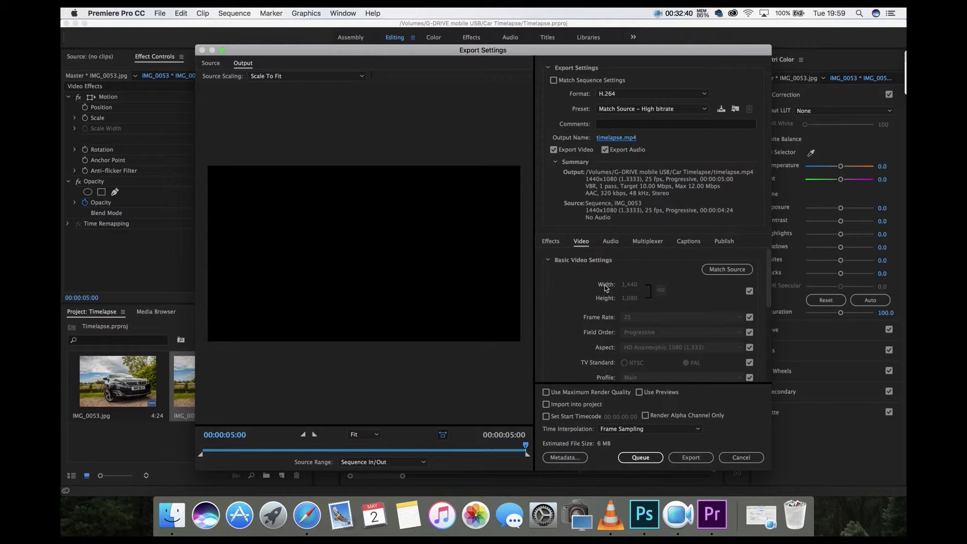
{"action": "left_click", "coordinate": [689, 458]}
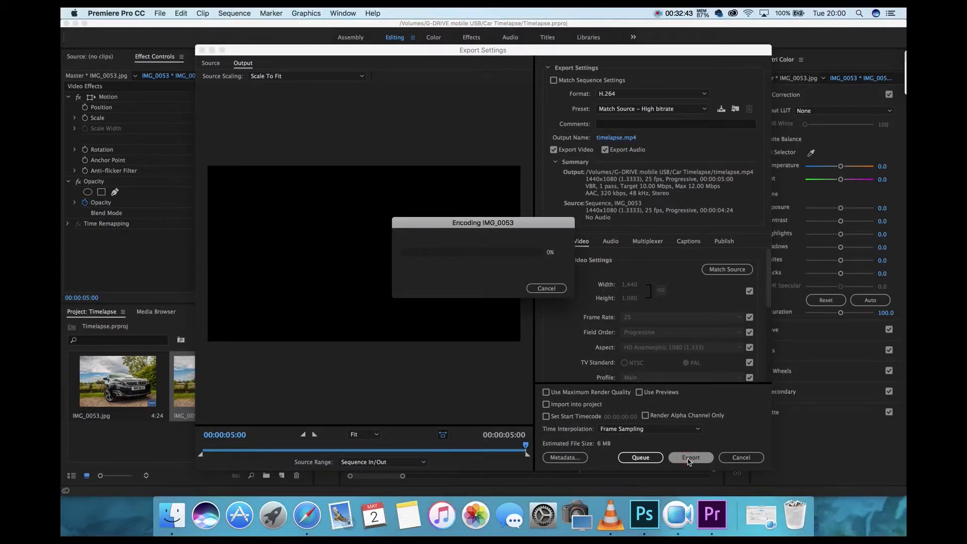